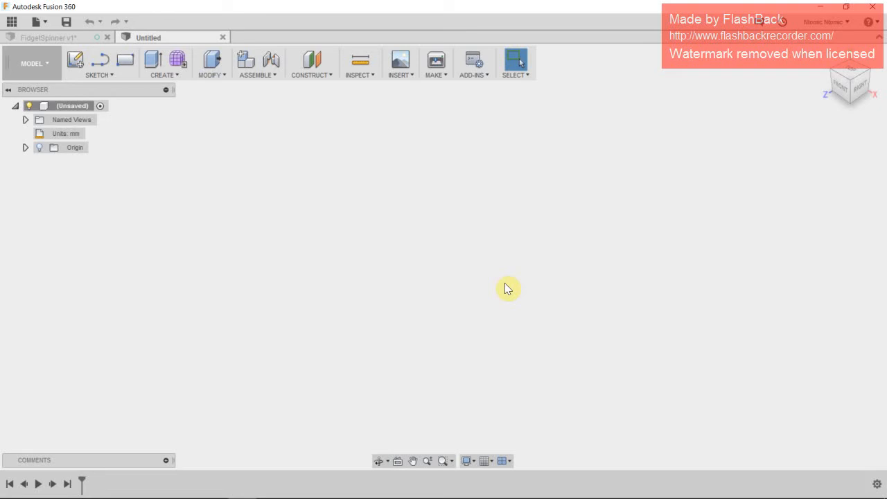
- Start a new sketch on the horizontal ground plane and expand the Sketches folder in the browser
mouse_move(499, 295)
middle_mouse_down()
mouse_move(454, 229)
mouse_move(27, 43)
mouse_move(29, 12)
mouse_move(68, 12)
middle_mouse_up()
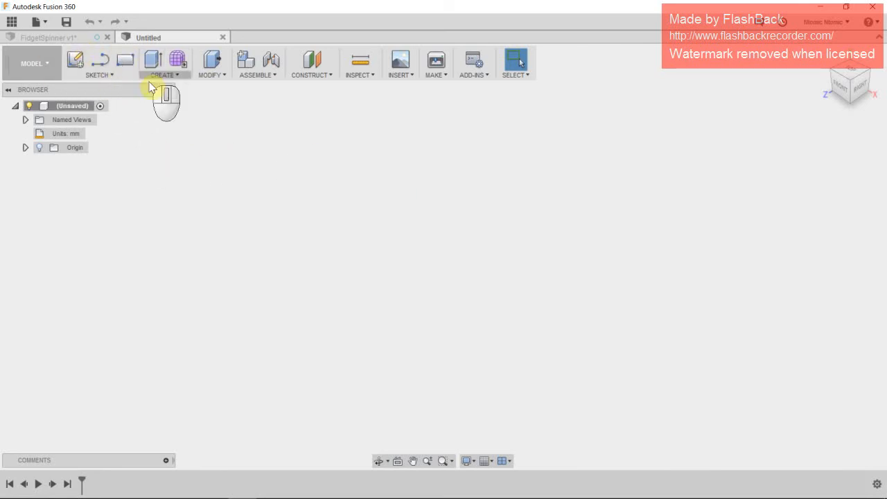
left_click(78, 64)
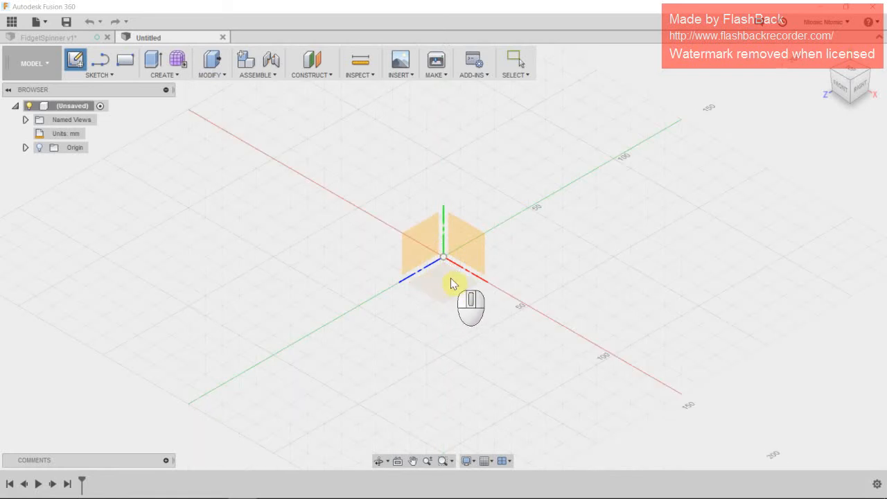
left_click(450, 283)
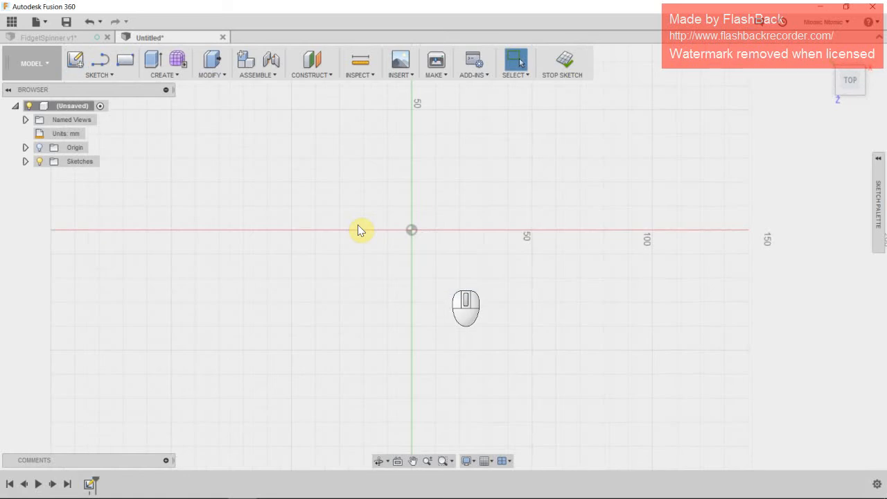
left_click(111, 76)
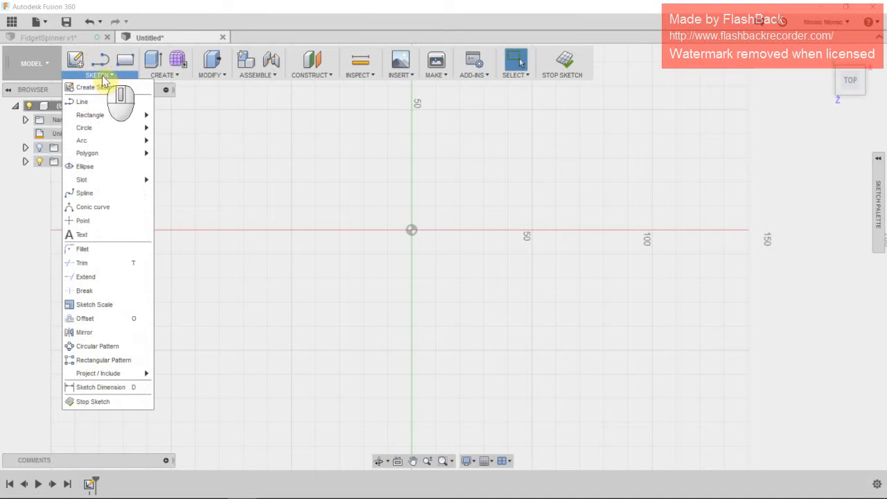
left_click(111, 75)
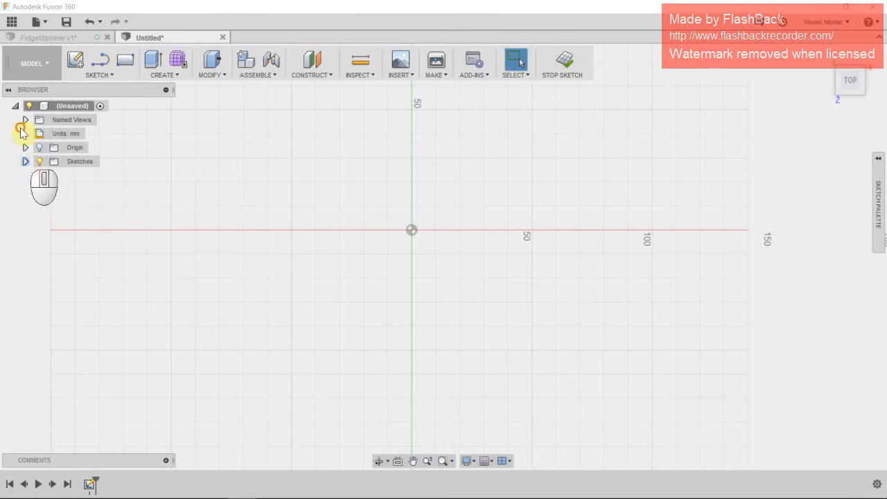
left_click(27, 161)
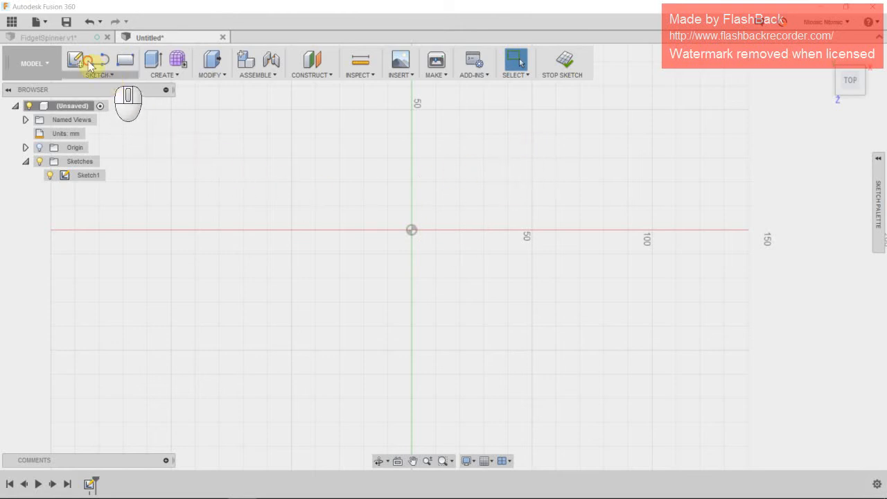
- Sketch a centre-diameter circle of 90 mm centred on the origin
left_click(109, 76)
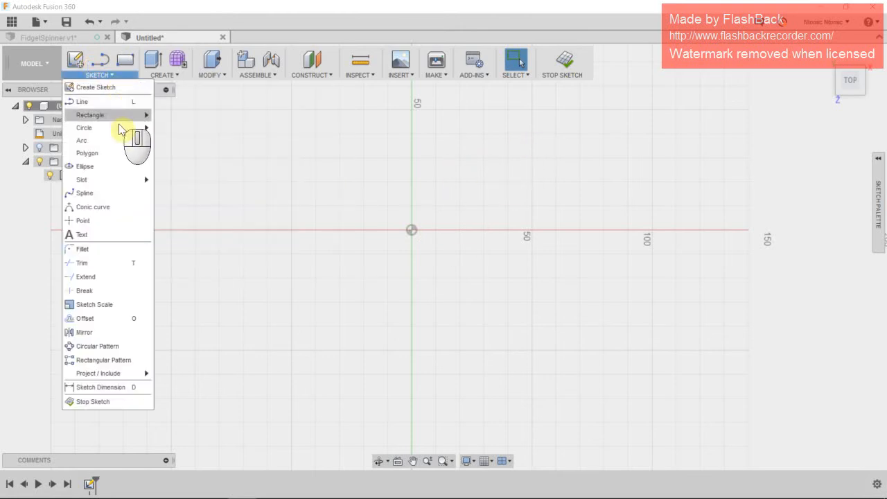
mouse_move(122, 129)
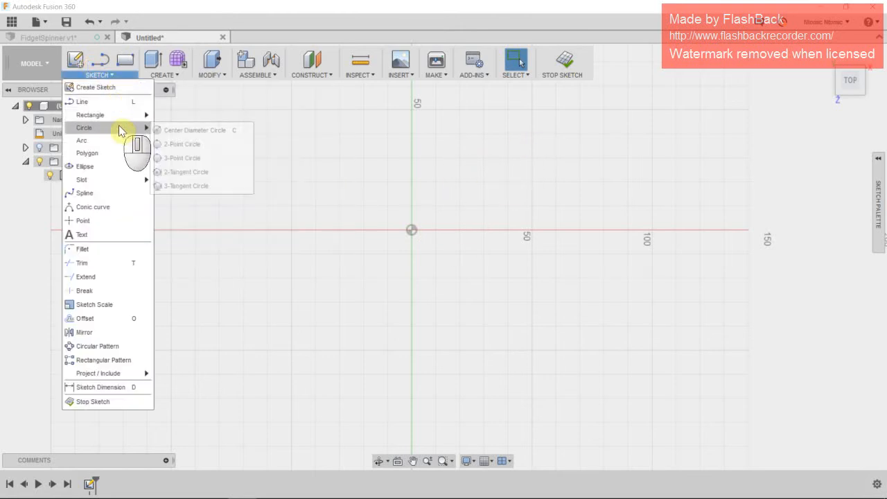
left_click(194, 131)
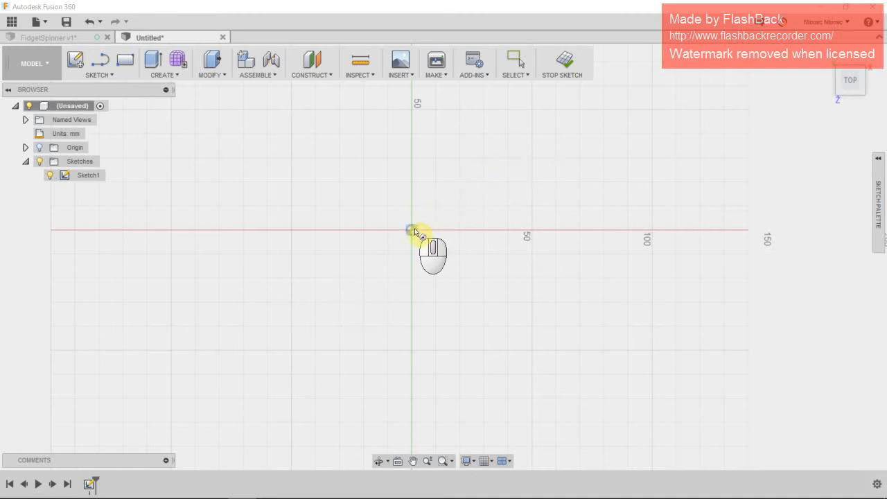
left_click_drag(413, 230, 481, 177)
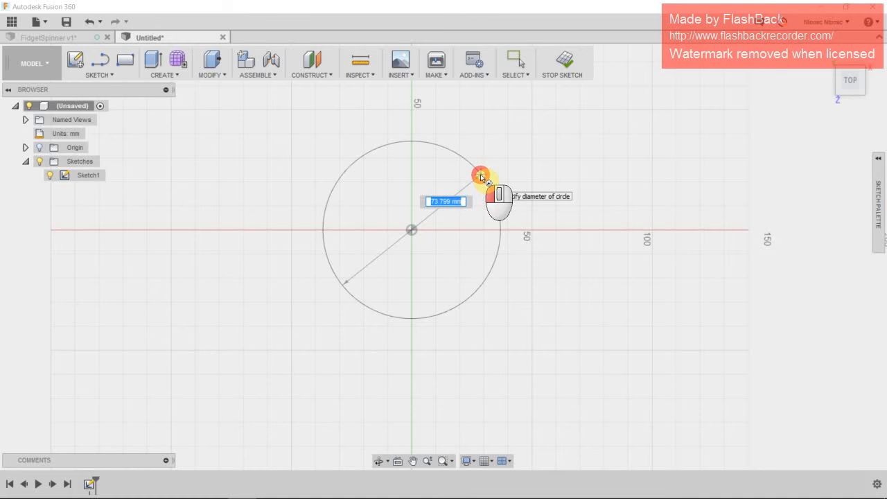
type("90")
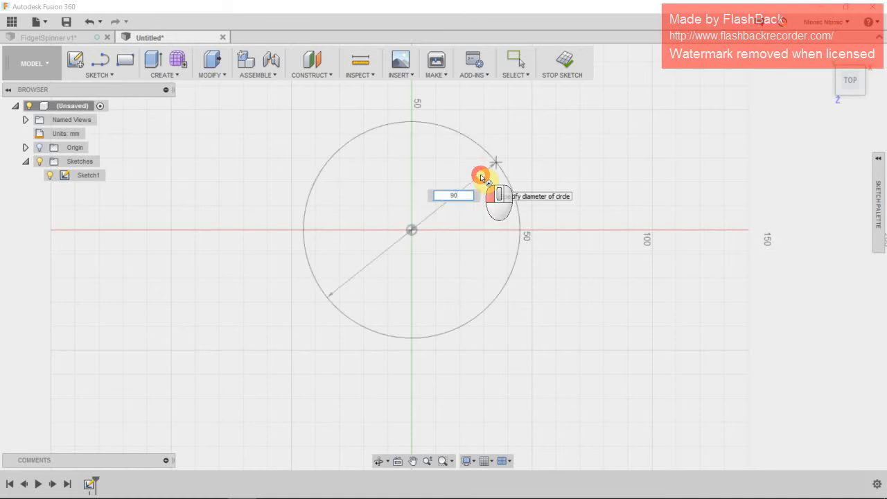
left_click_drag(481, 177, 386, 143)
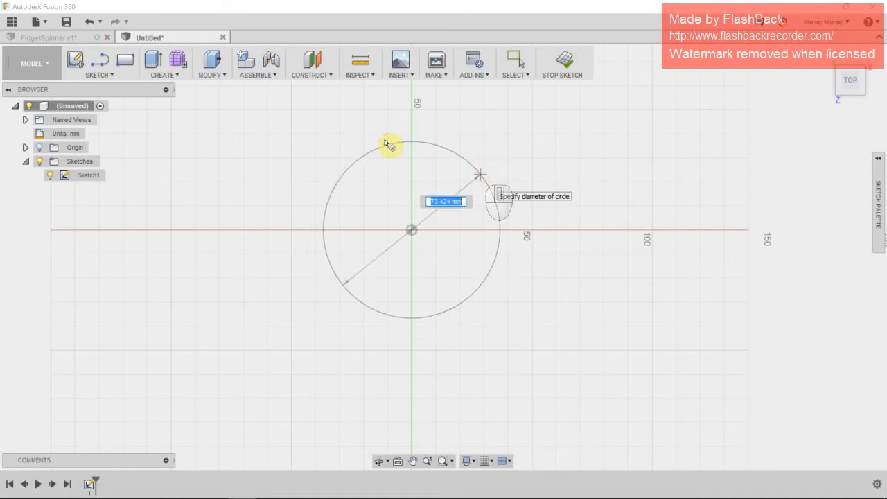
type("90")
key("Return")
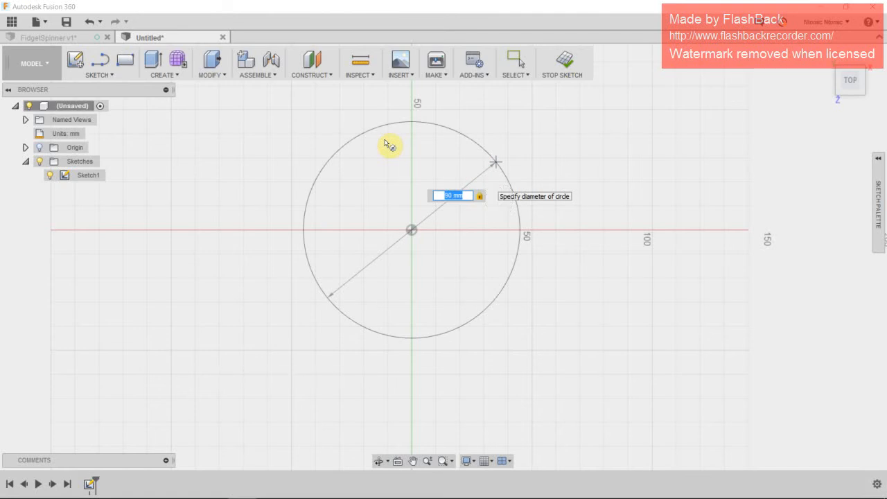
key("Return")
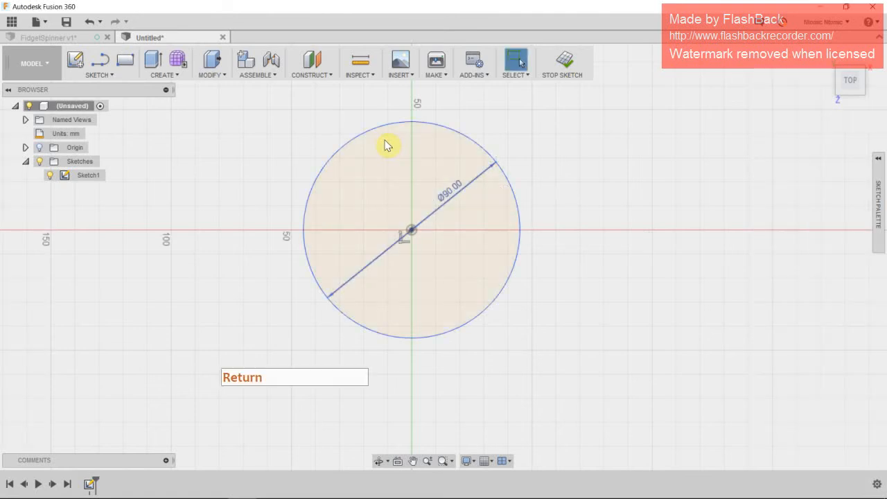
- Delete the diameter dimension of the 90 mm circle, keeping the circle itself
left_click(447, 200)
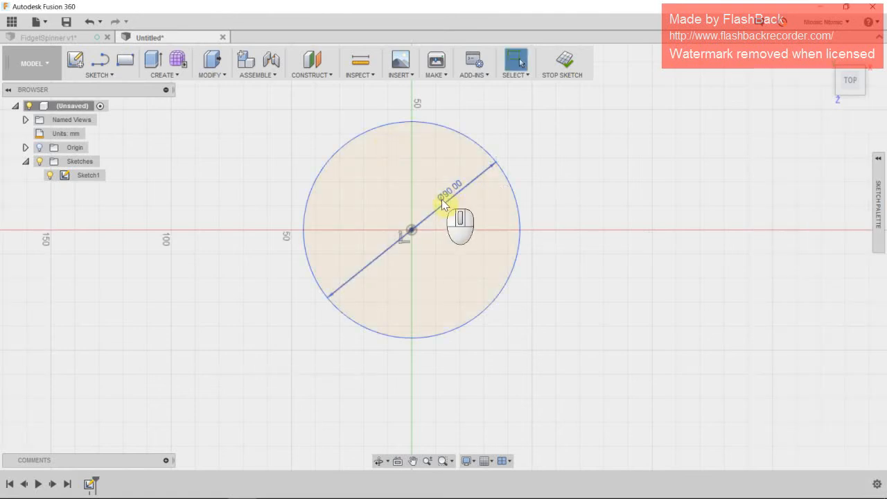
left_click(421, 221)
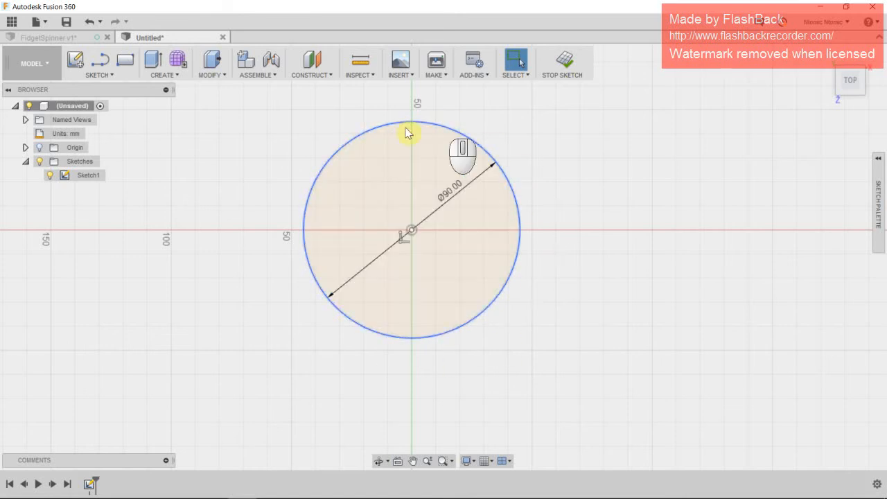
left_click(453, 193)
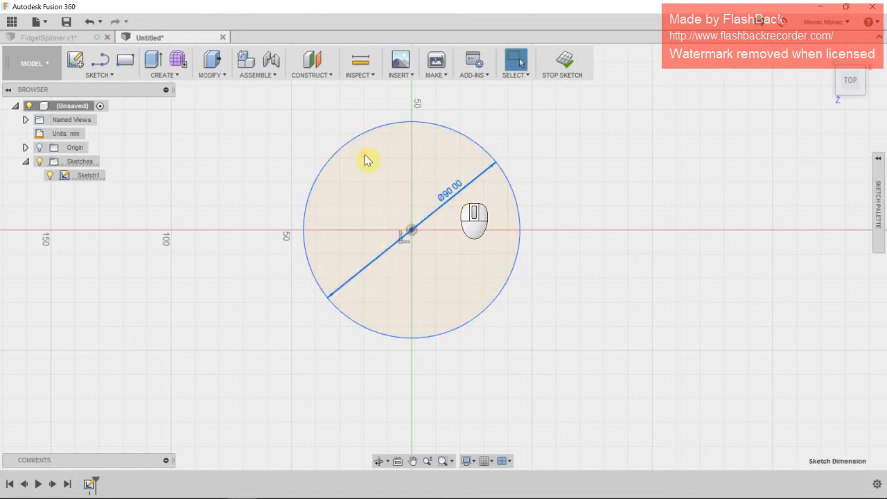
key("Delete")
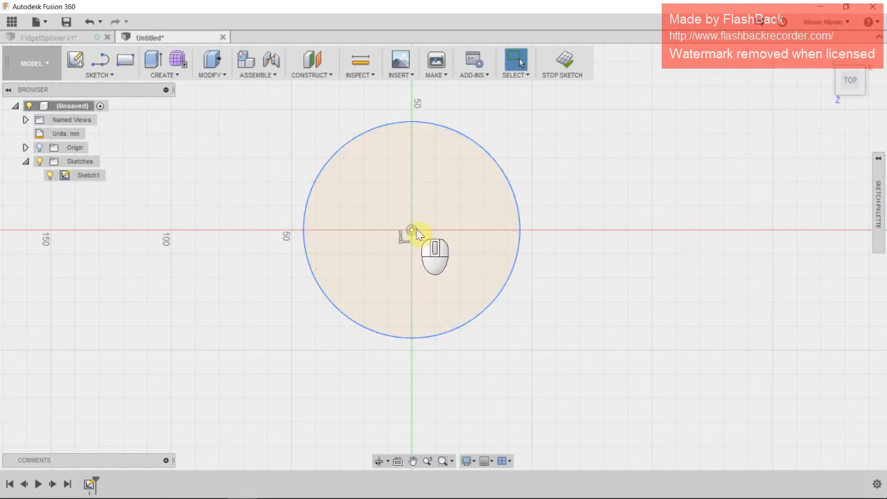
- Sketch a second centre-diameter circle of 21.8 mm centred on the origin, inside the large circle
left_click(112, 75)
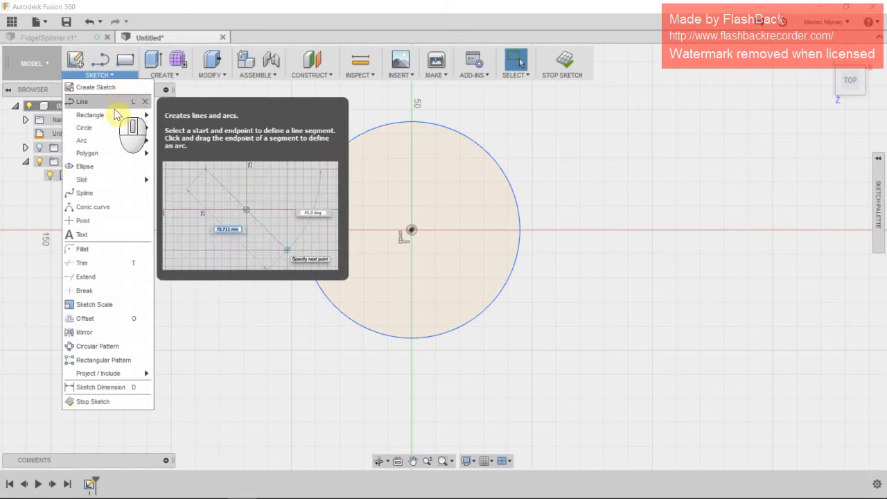
mouse_move(117, 129)
left_click(173, 131)
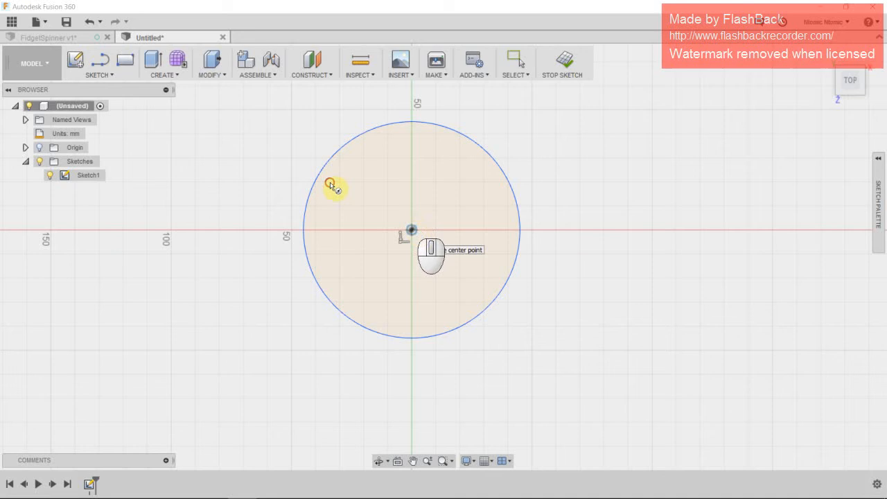
left_click(412, 230)
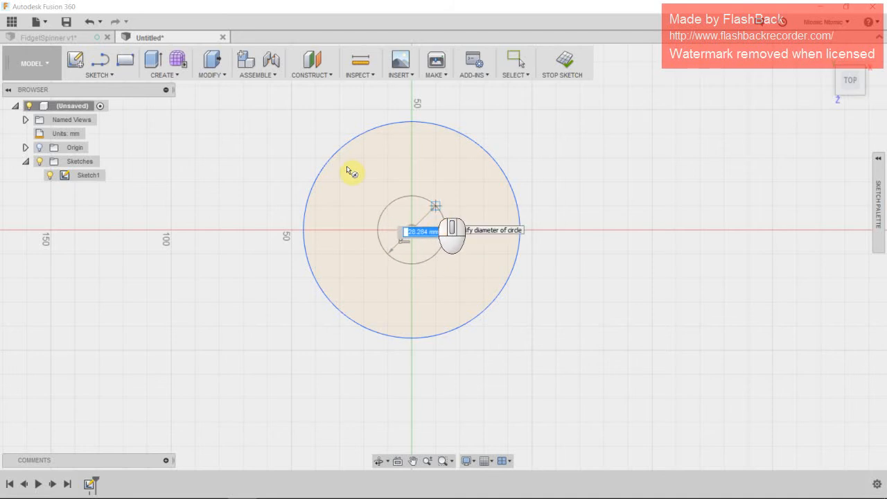
type("21.8")
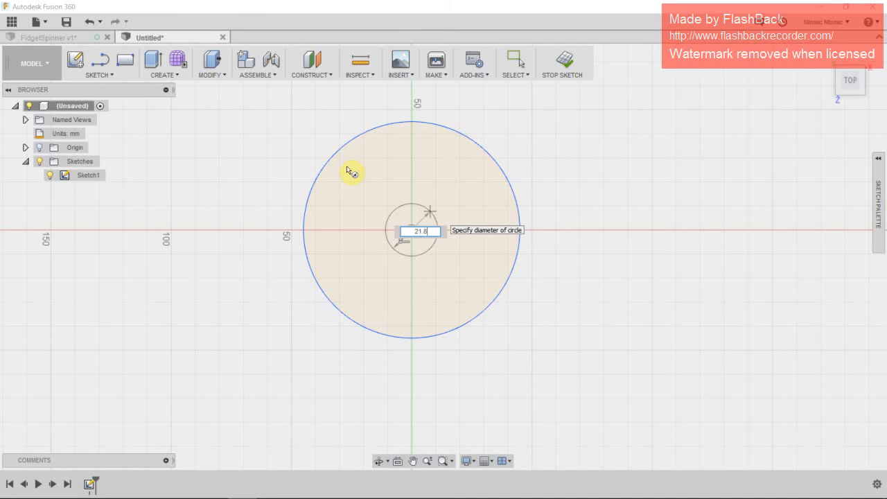
key("Return")
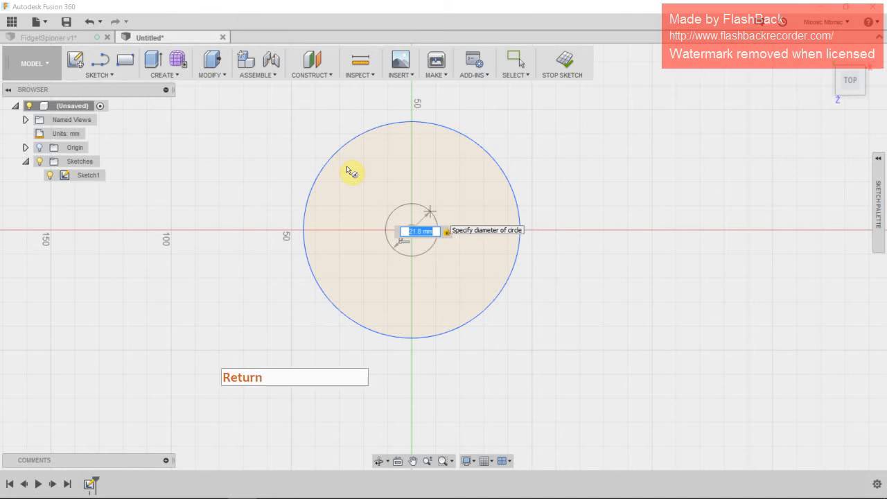
- Delete the diameter dimension of the small inner circle
left_click(424, 226)
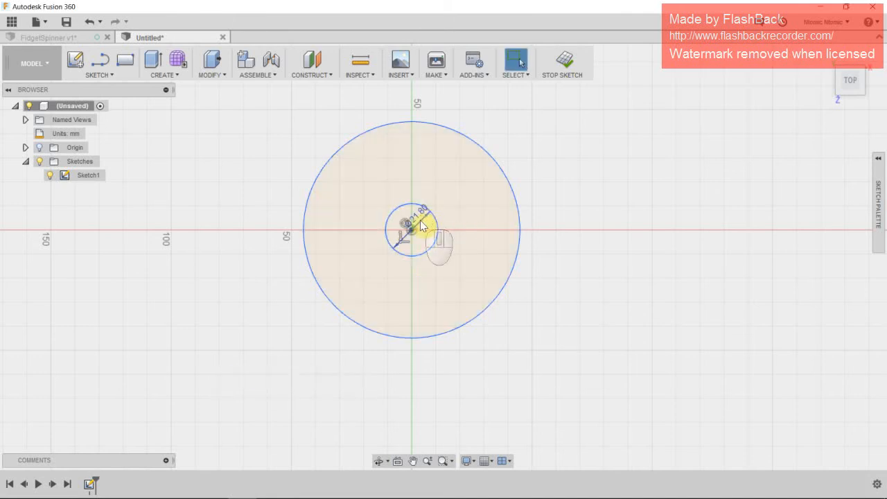
left_click(422, 224)
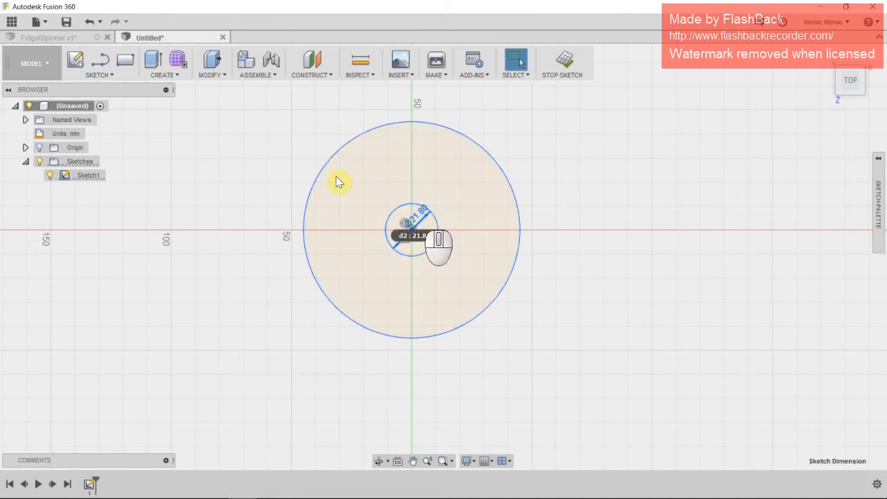
key("Delete")
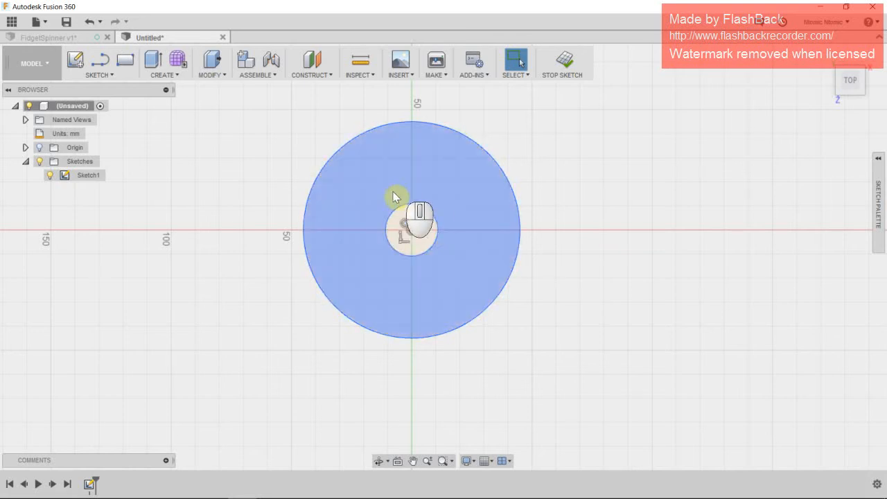
left_click(327, 179)
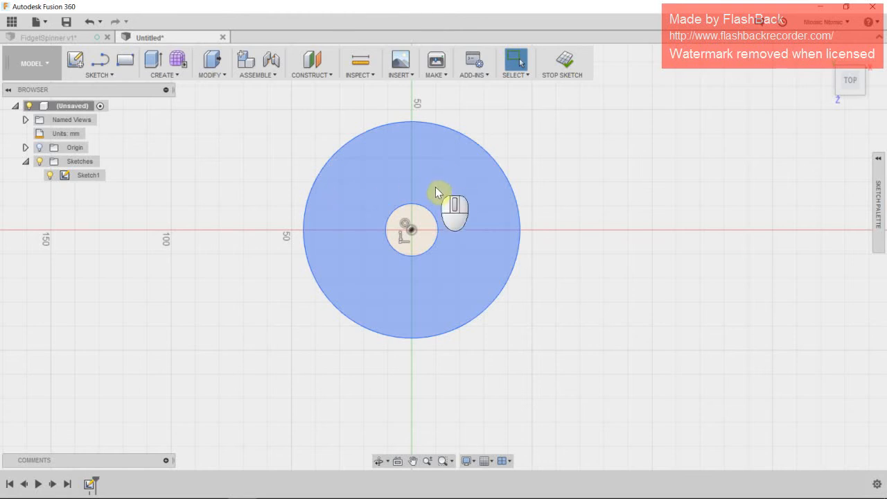
left_click(423, 210)
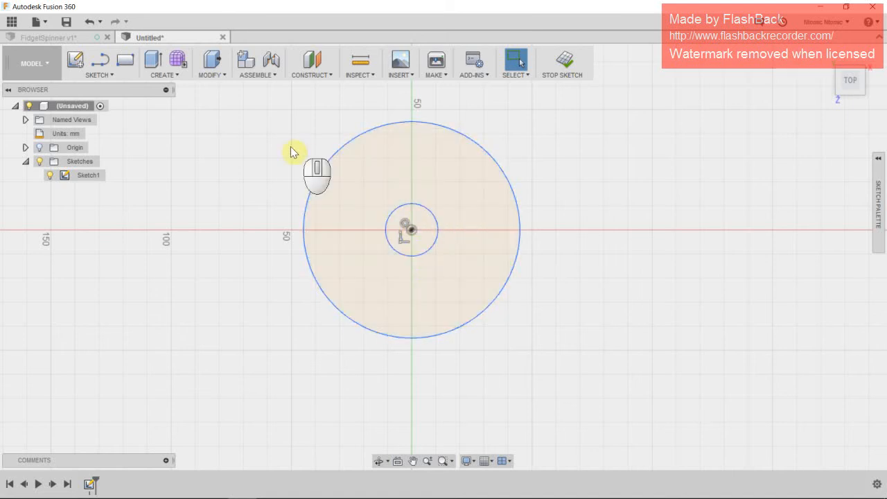
- Offset the large outer circle 4 mm inward to form the outer ring's inner edge
left_click(107, 75)
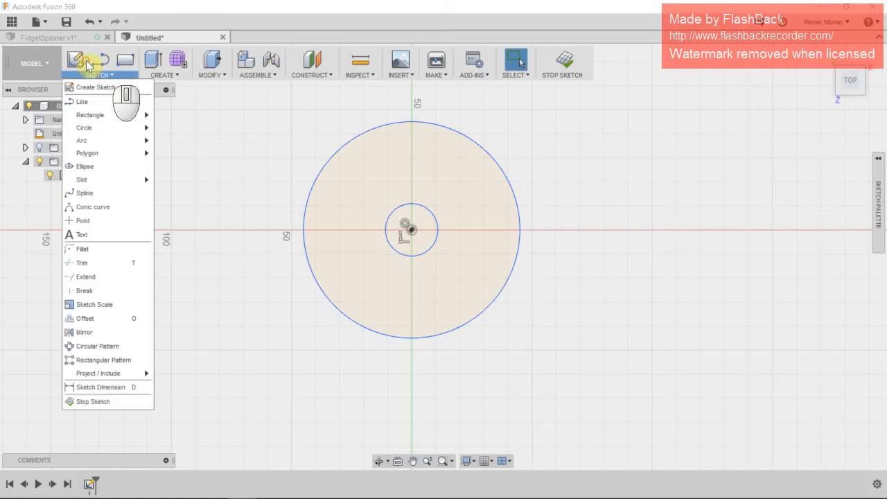
left_click(85, 318)
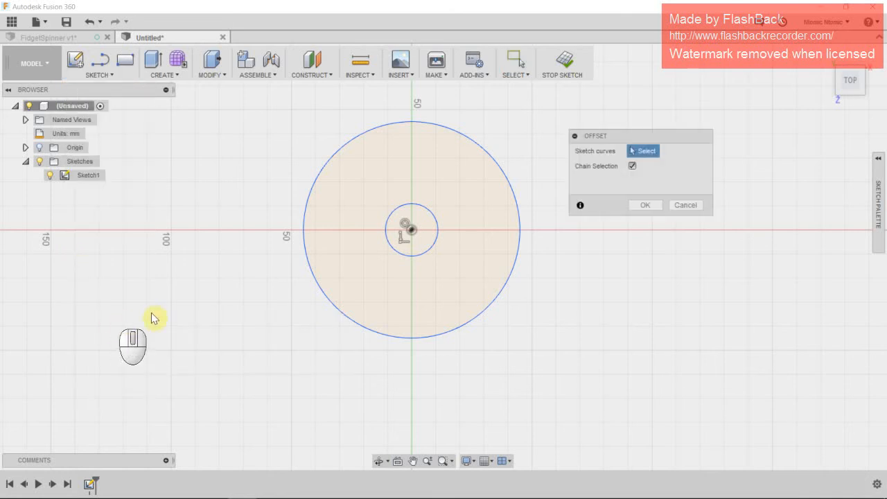
left_click(306, 198)
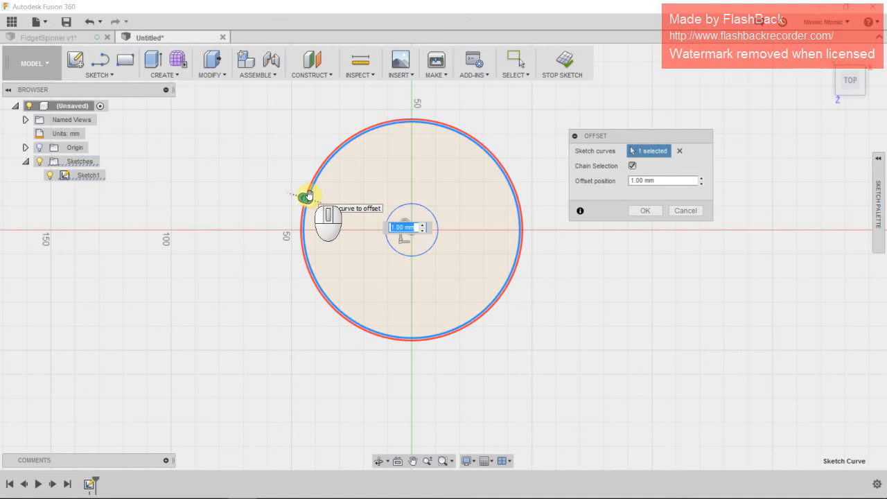
left_click_drag(306, 199, 322, 208)
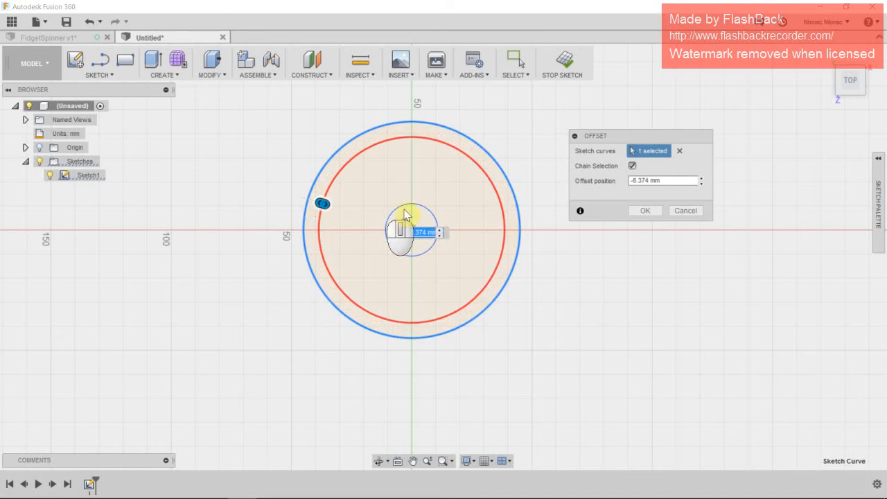
left_click(651, 182)
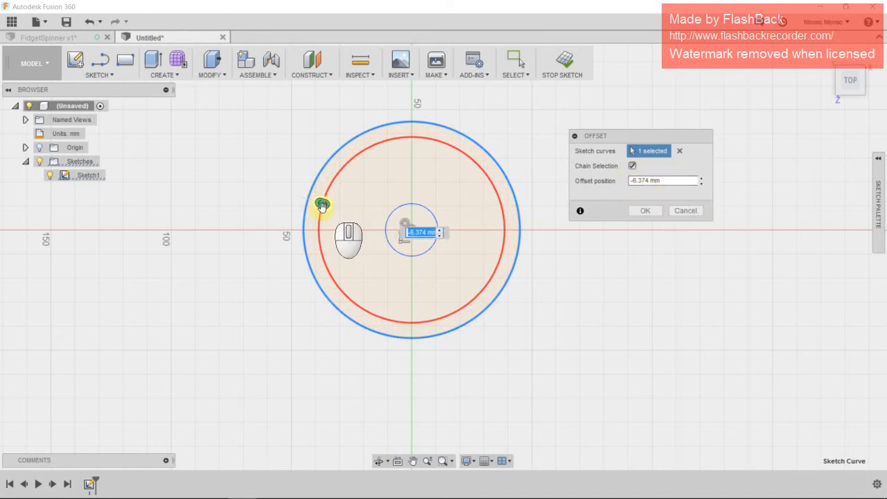
mouse_move(322, 205)
left_mouse_down()
mouse_move(286, 198)
mouse_move(319, 202)
left_mouse_up()
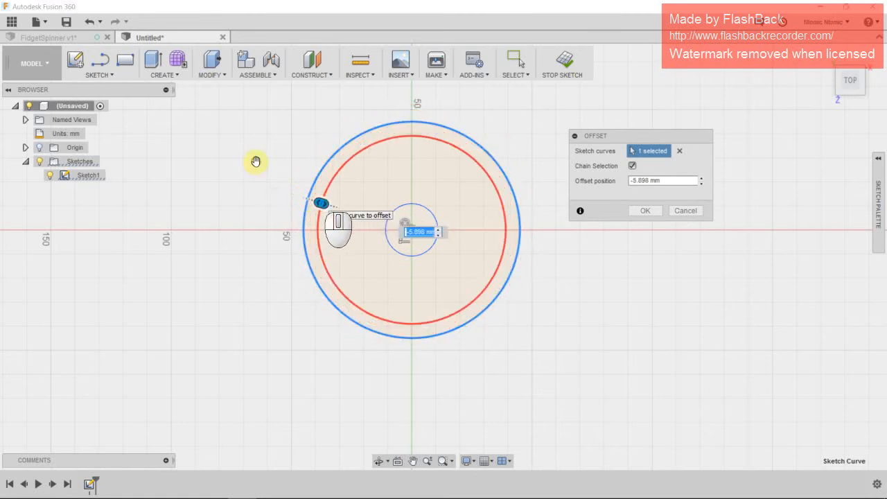
left_click(656, 179)
double_click(648, 180)
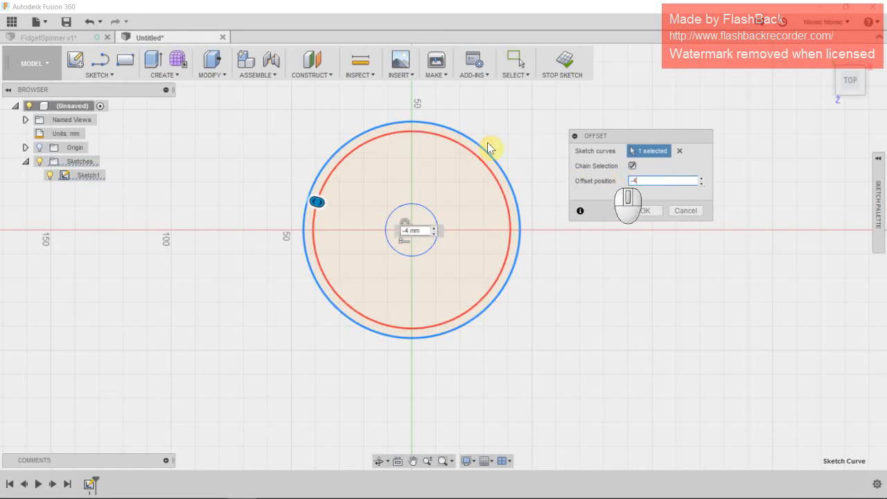
key("Return")
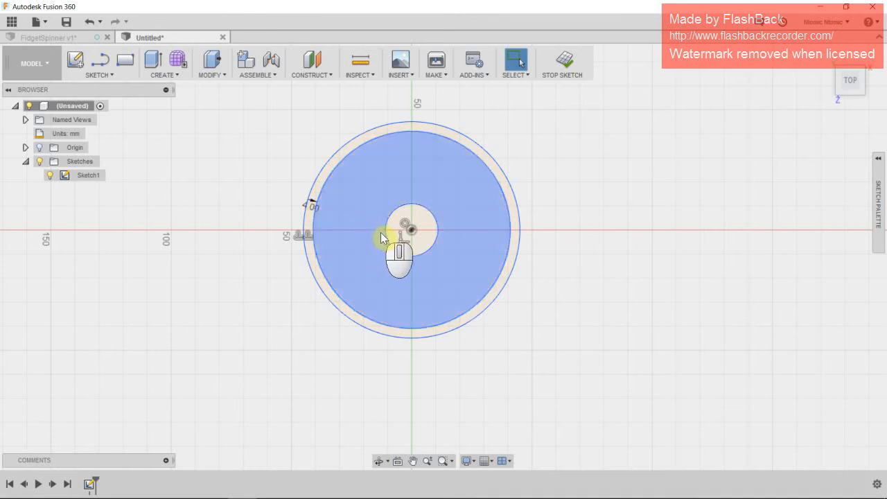
- Delete the offset dimension between the two large circles, keeping both circles
left_click(312, 206)
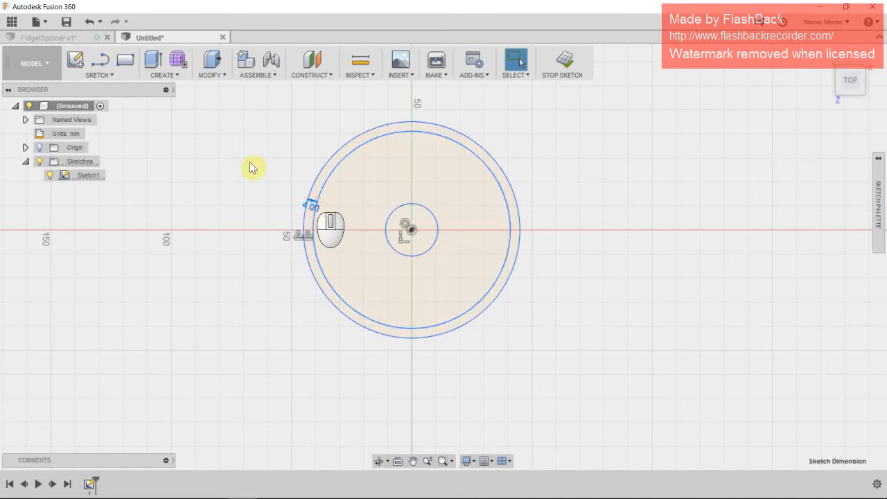
key("Delete")
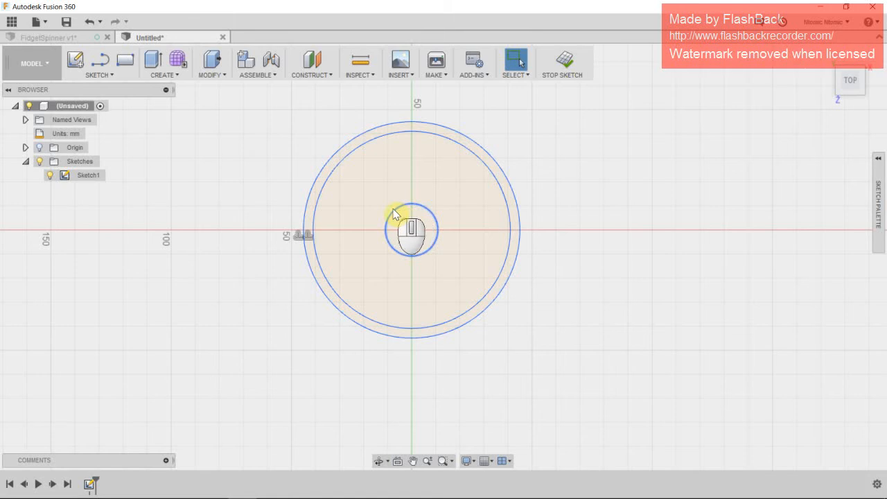
left_click(383, 209)
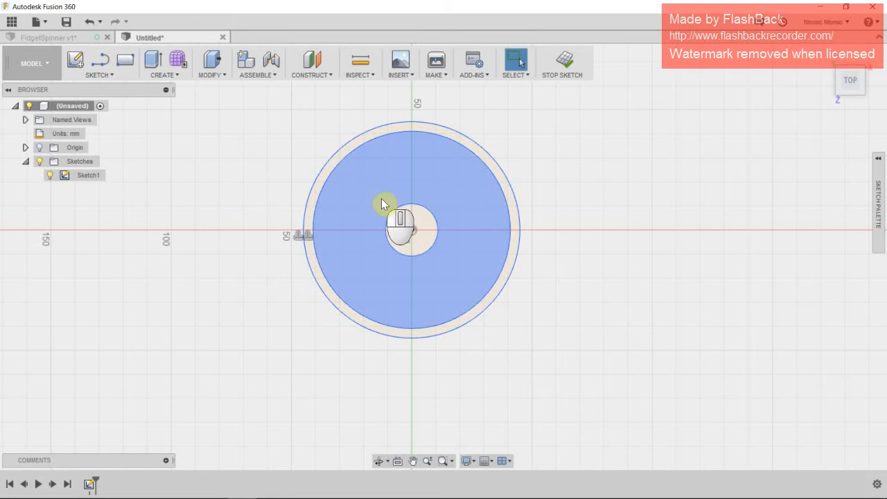
- Offset the small central circle 4 mm outward to form a ring around the bearing hole
left_click(99, 75)
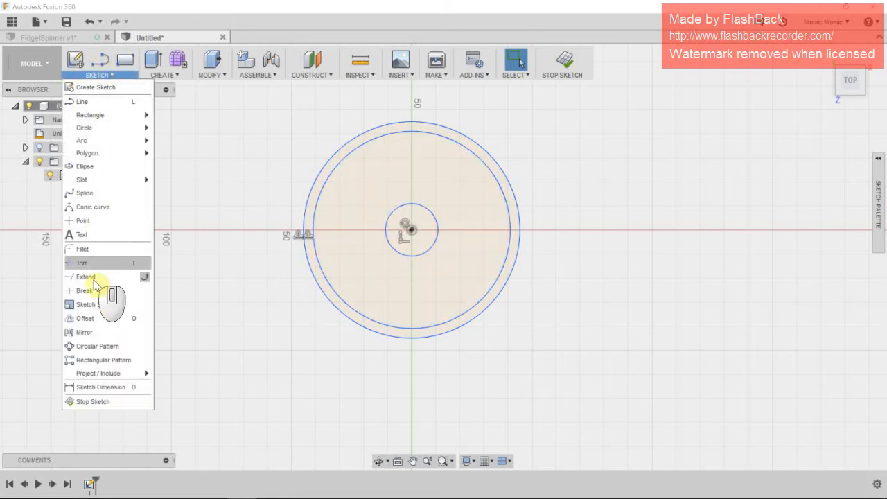
left_click(84, 318)
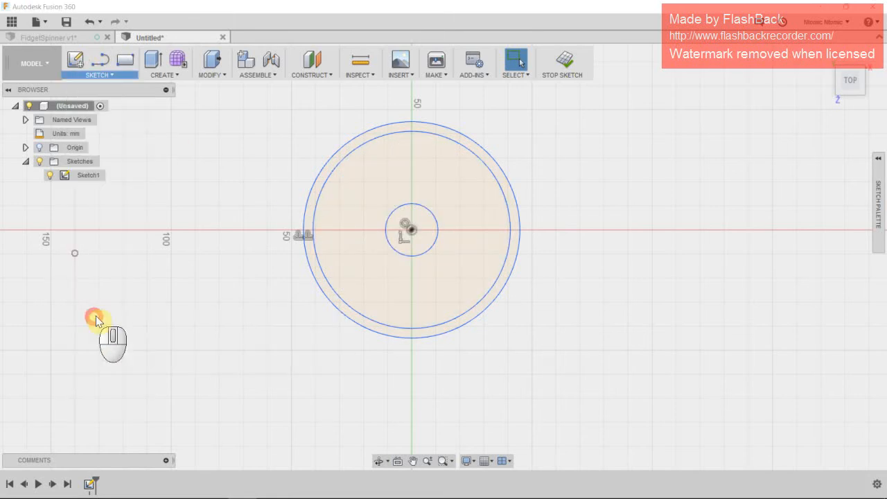
left_click(417, 205)
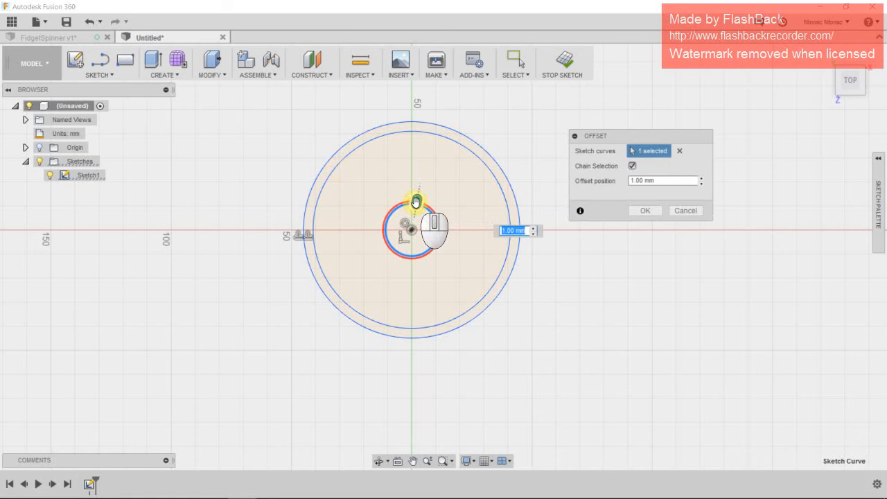
left_click_drag(416, 198, 418, 192)
left_click(638, 180)
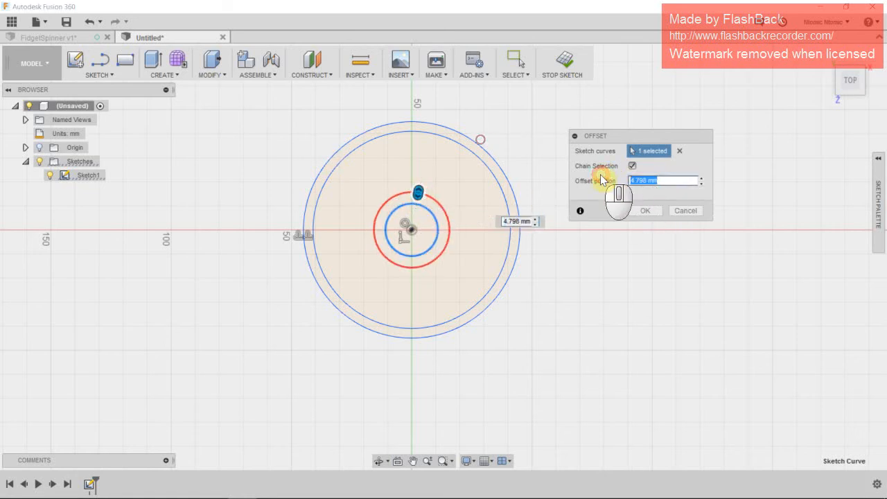
type("4")
key("Return")
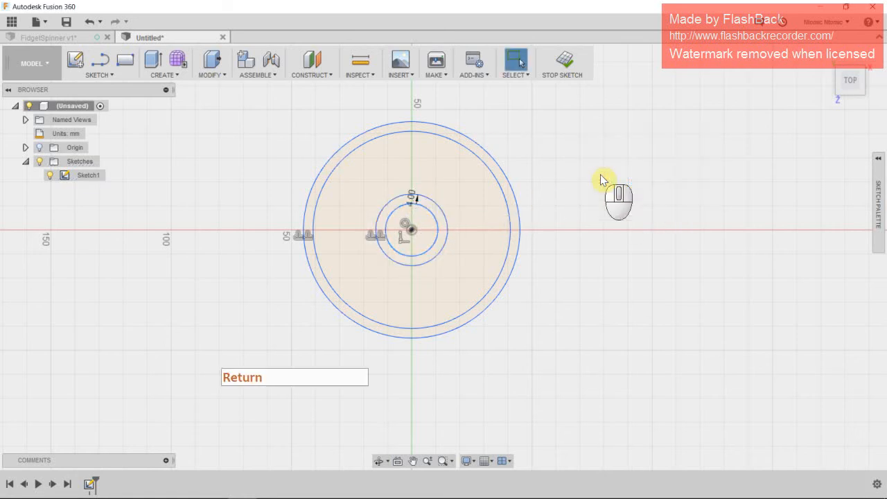
- Delete the offset dimension between the two small central circles
left_click(407, 128)
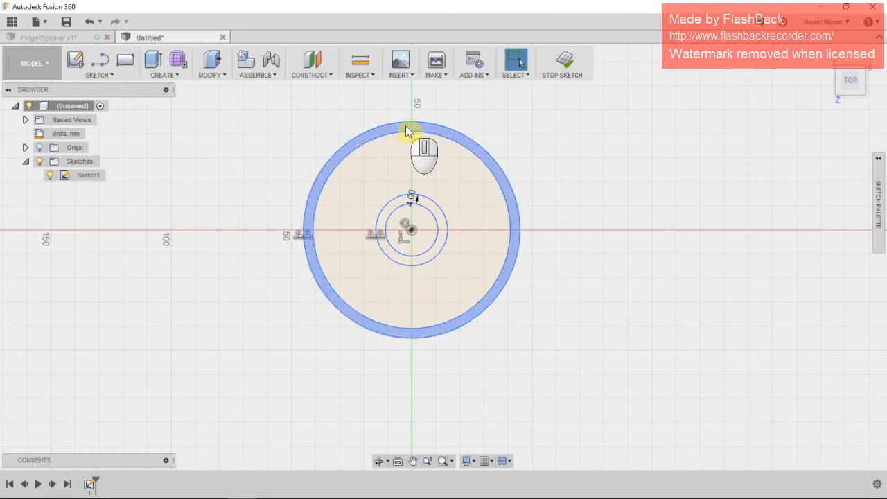
left_click(407, 128)
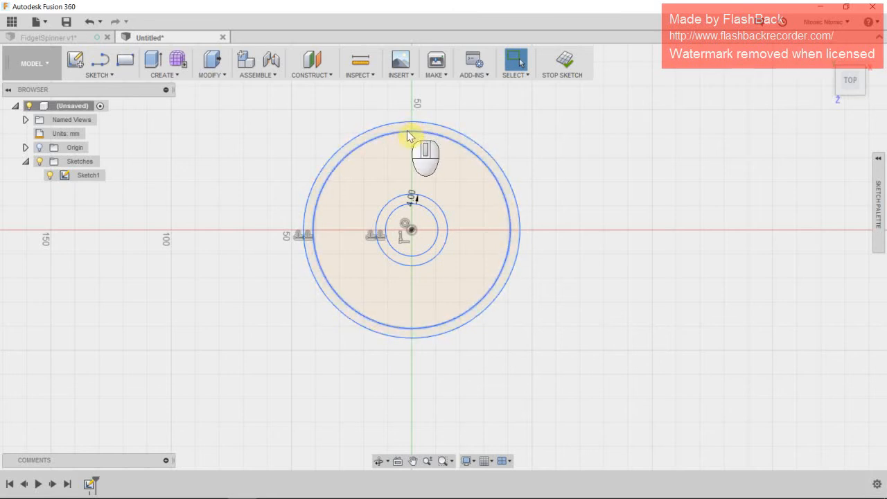
left_click(413, 198)
left_click(412, 198)
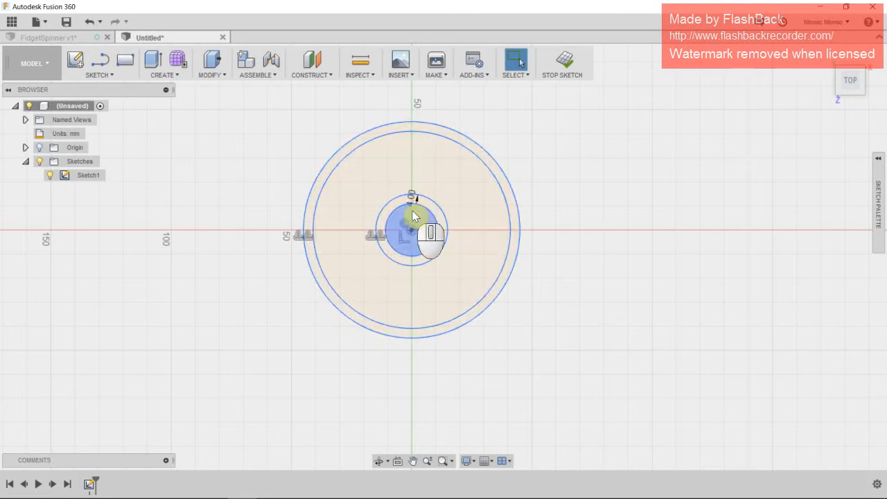
left_click(416, 201)
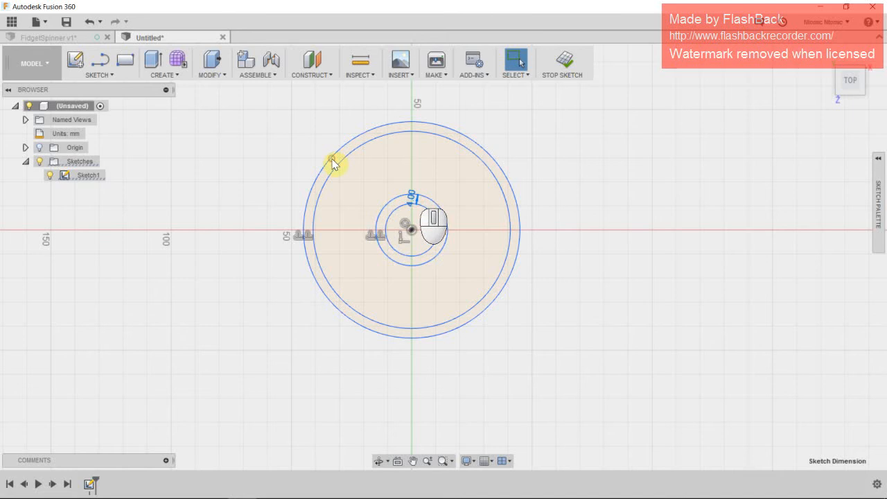
key("Delete")
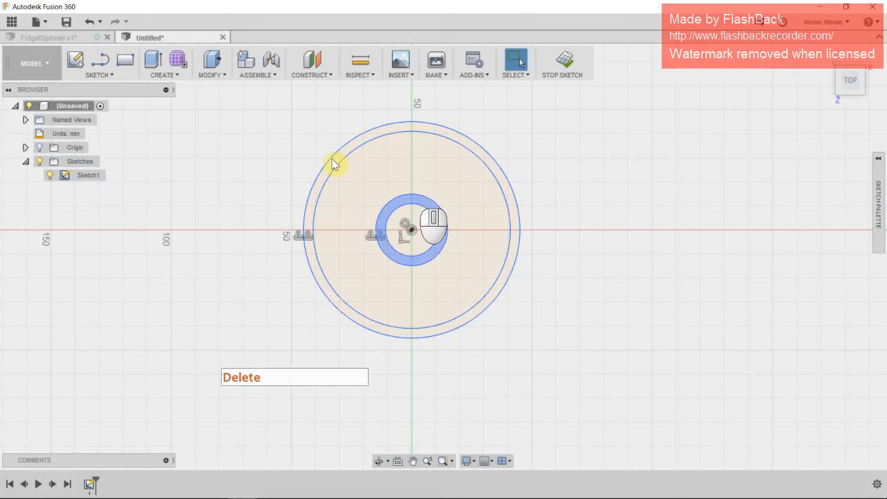
left_click(367, 187)
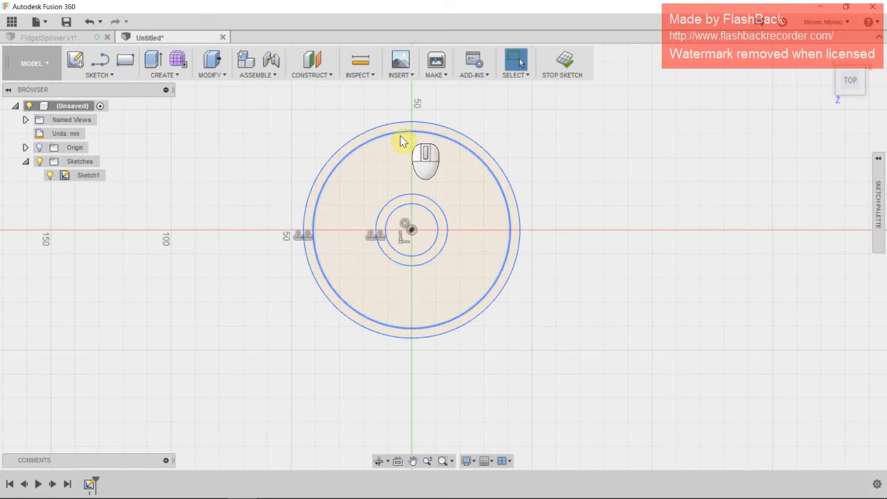
left_click(398, 163)
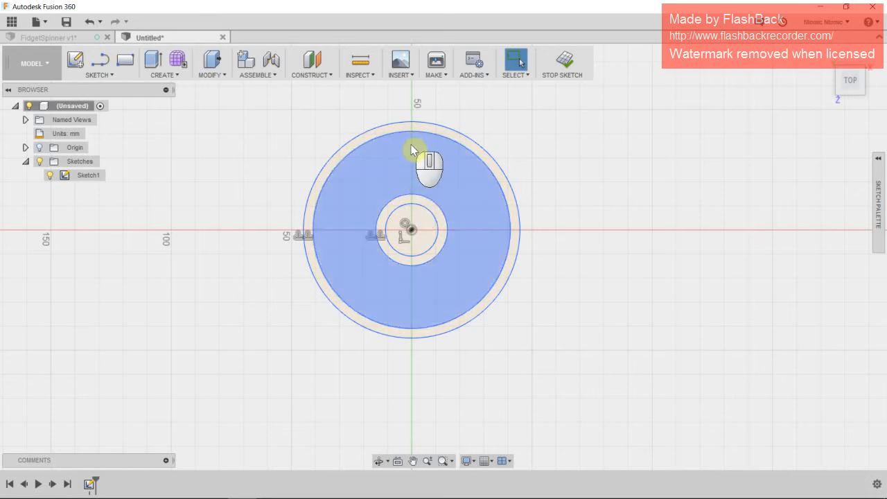
left_click(400, 171)
left_click(414, 143)
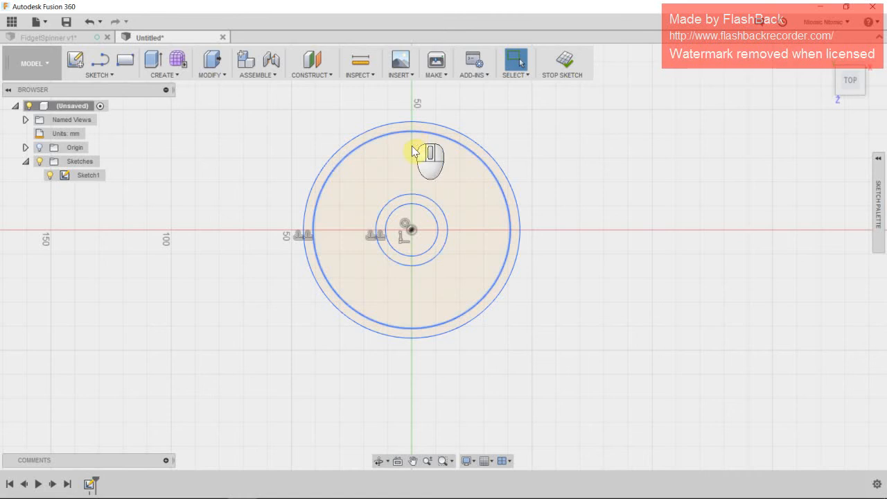
double_click(411, 148)
left_click(411, 148)
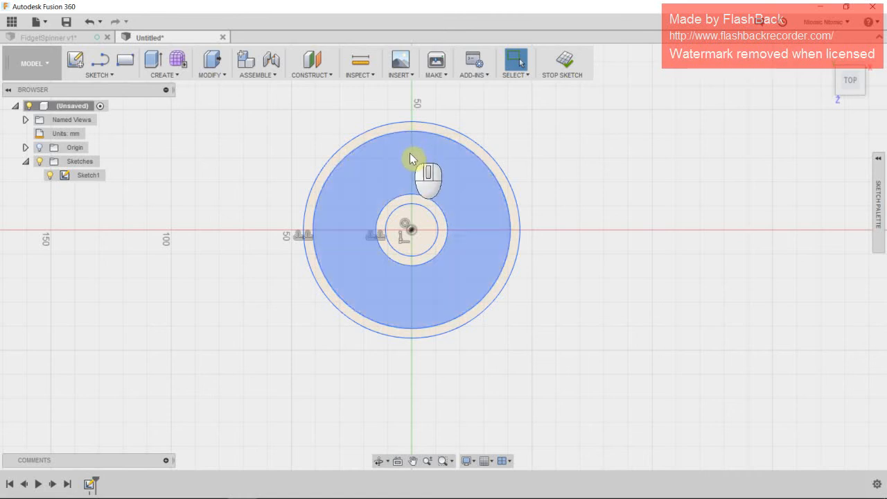
left_click(369, 154)
left_click(414, 154)
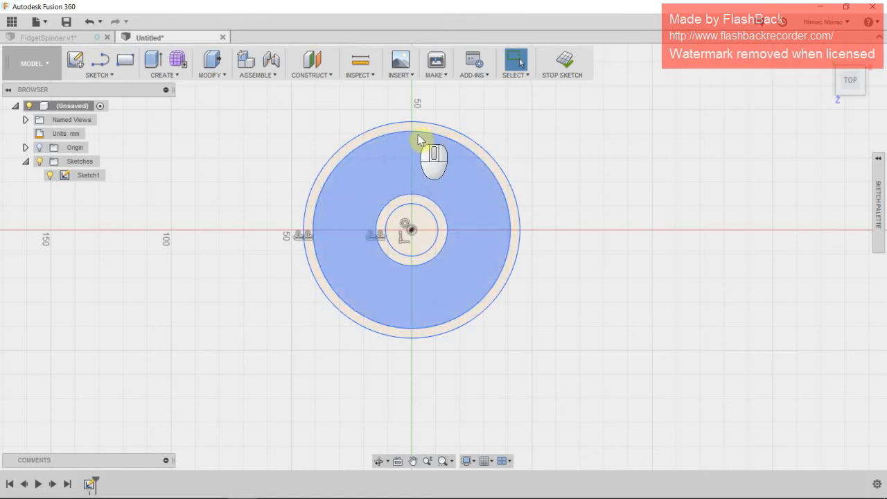
left_click(423, 142)
left_click(305, 141)
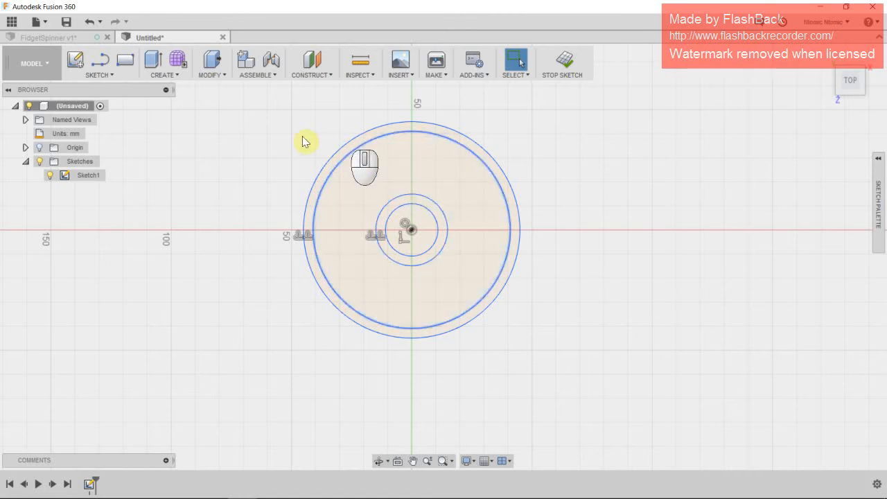
- Sketch a six-sided circumscribed polygon with a 7.45 mm radius in the empty area beside the circles, and delete it again
left_click(99, 74)
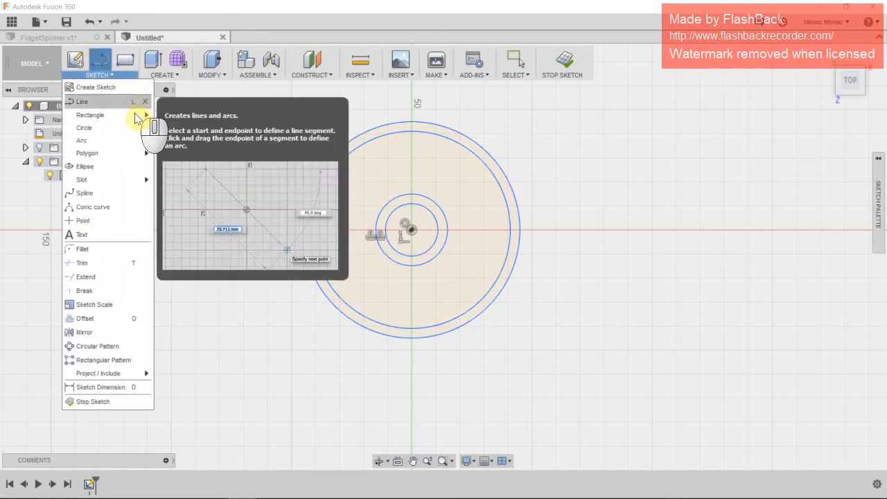
mouse_move(116, 154)
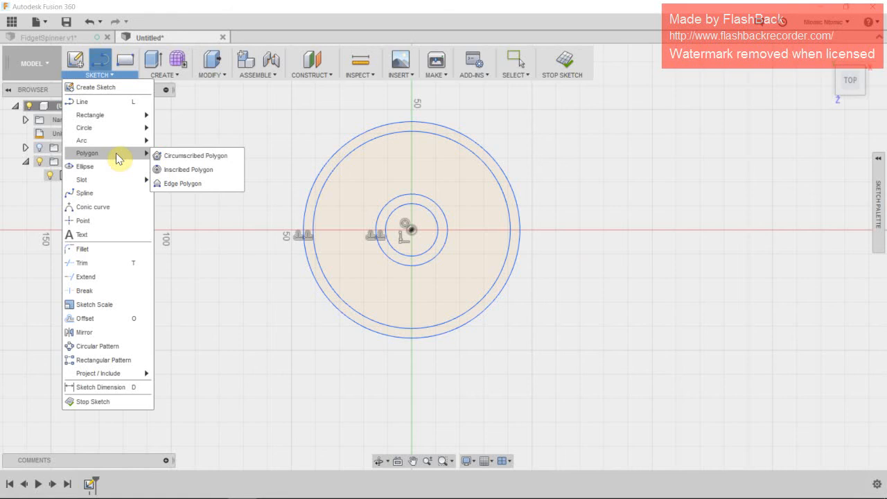
left_click(162, 156)
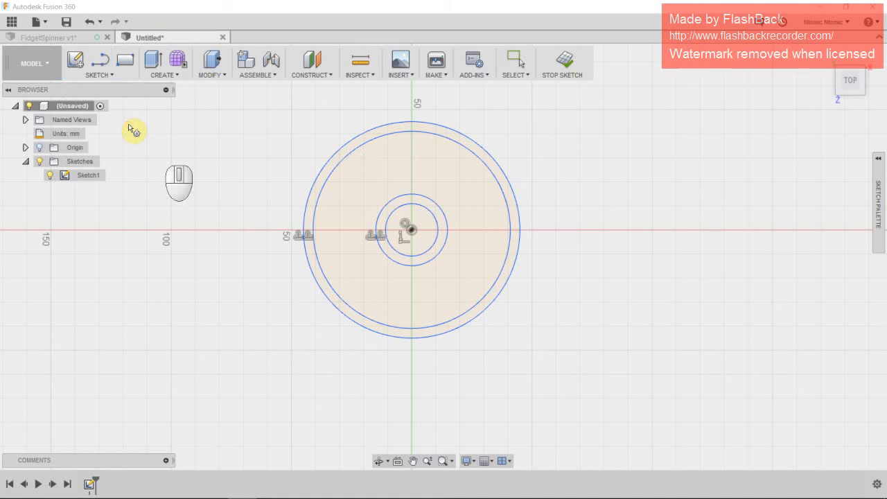
left_click(629, 156)
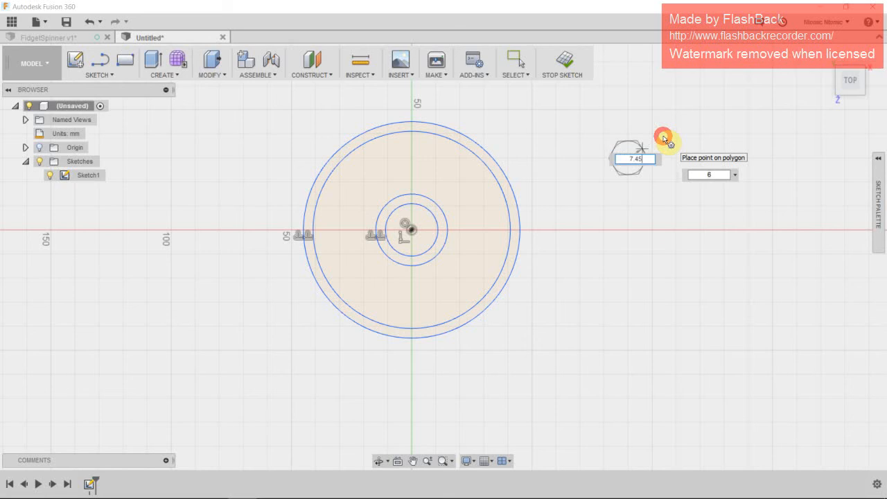
key("Return")
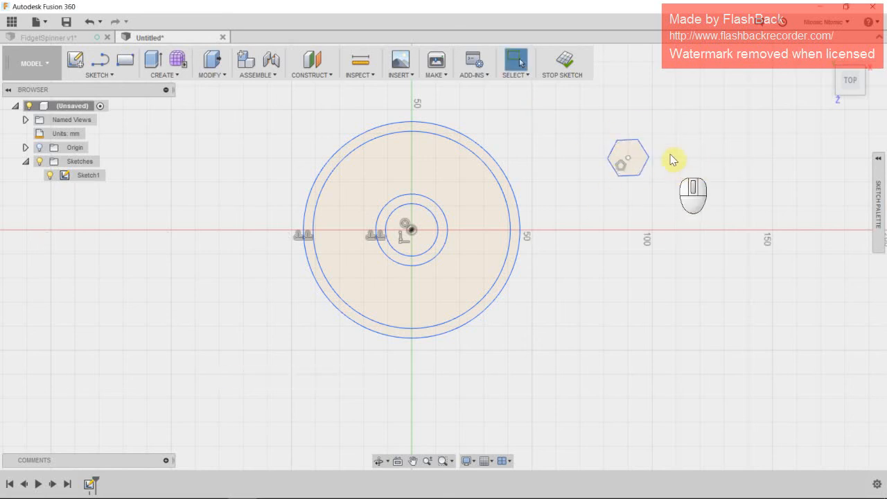
left_click_drag(585, 118, 676, 202)
key("Delete")
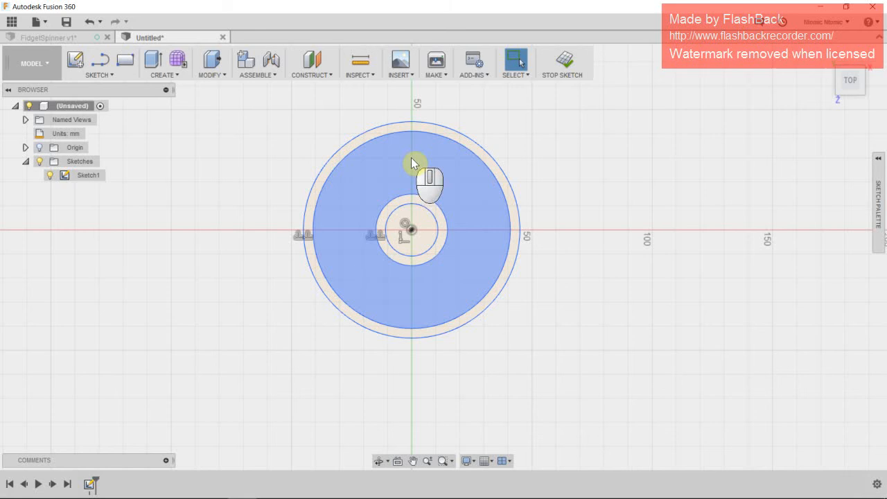
- Sketch a 7.45 mm vertical line straight down from the top of the inner large circle and delete its length dimension
left_click(96, 74)
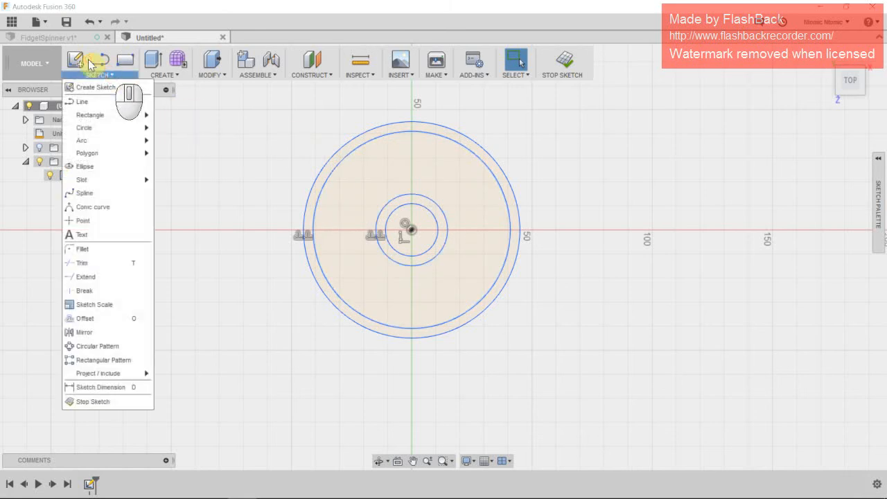
left_click(82, 101)
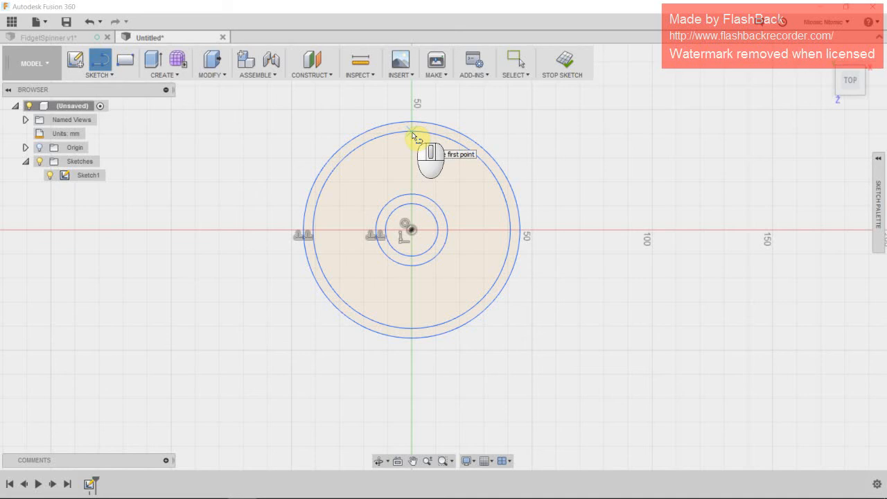
left_click_drag(412, 130, 414, 158)
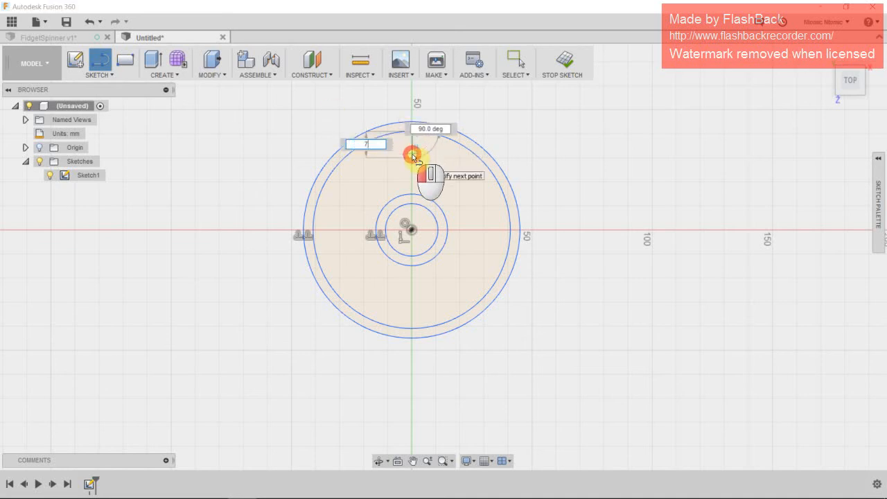
type("7.45")
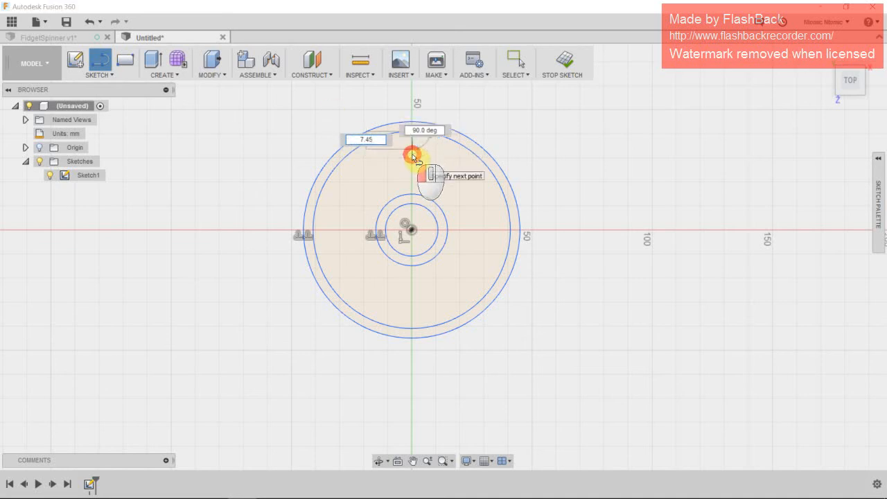
key("Return")
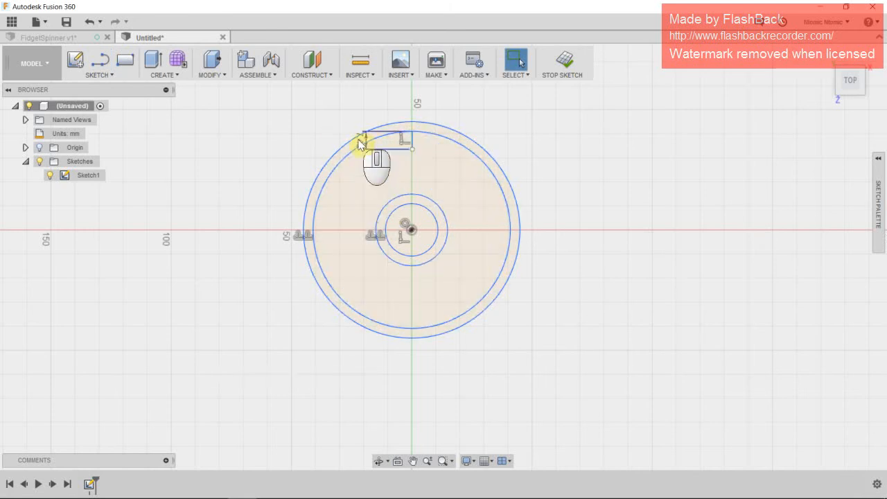
left_click(380, 150)
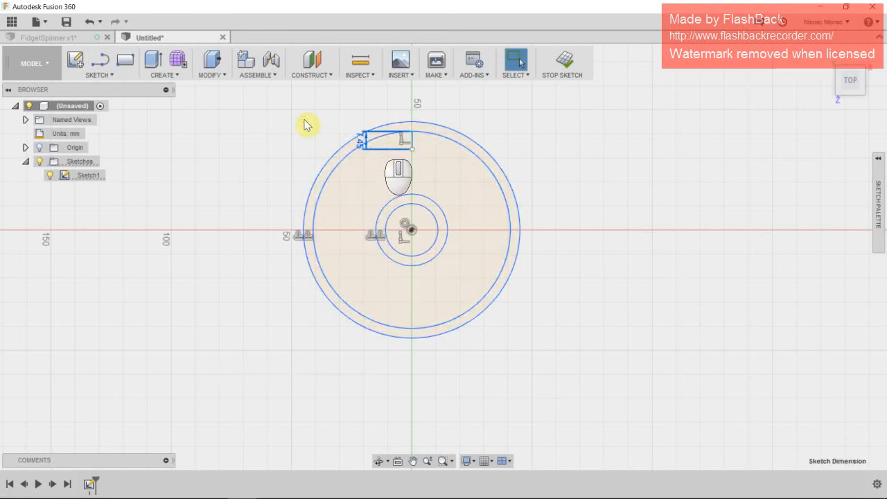
key("Delete")
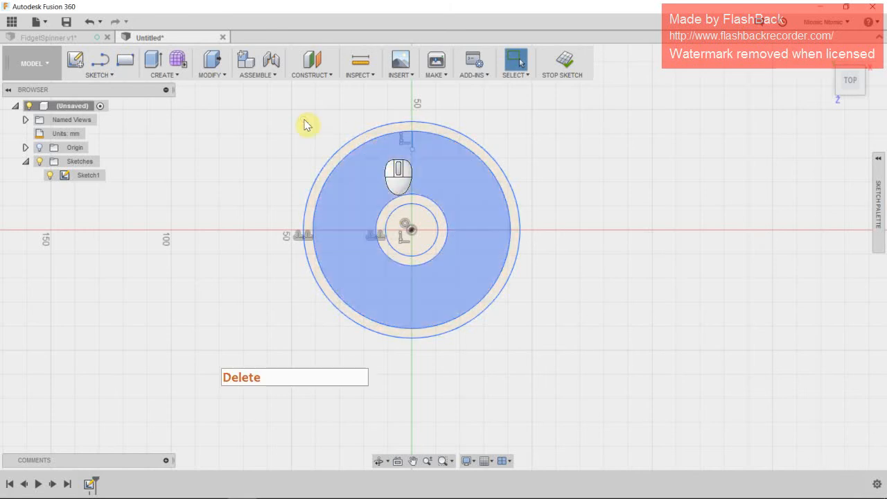
- Sketch a six-sided circumscribed polygon with a 7.45 mm radius, centred on the short line's lower end, with its flat edge touching the inner large circle
left_click(411, 146)
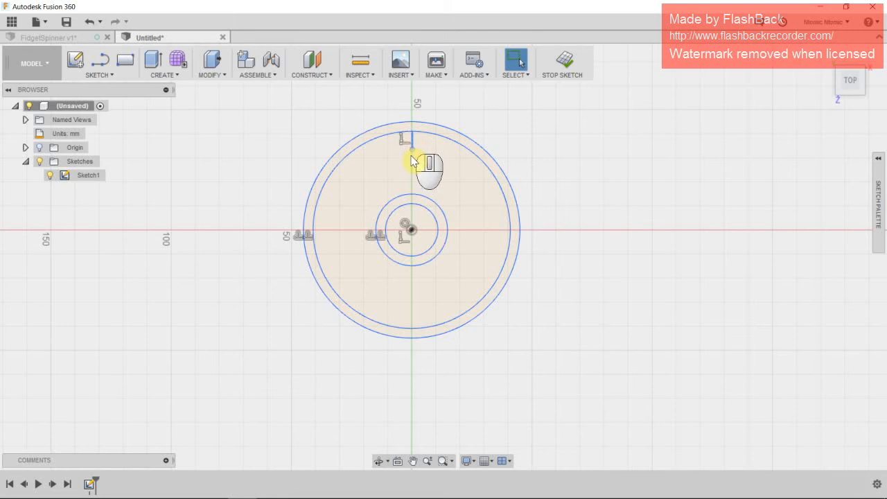
left_click(98, 74)
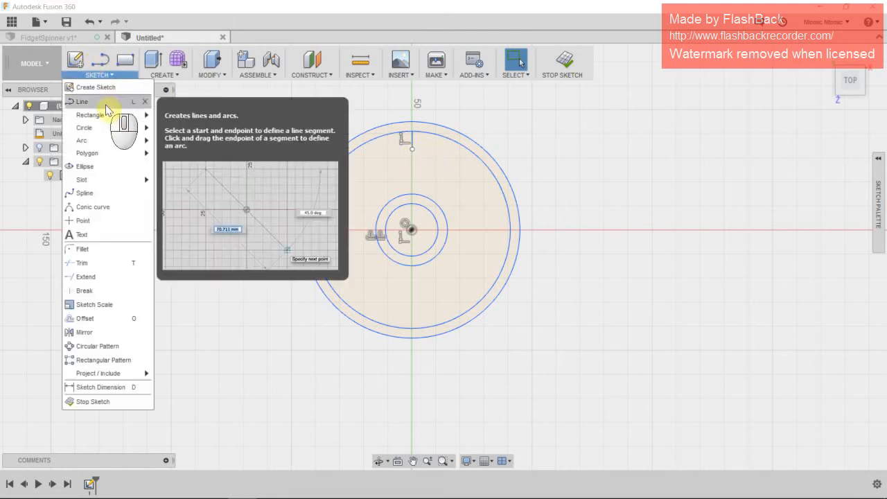
mouse_move(103, 152)
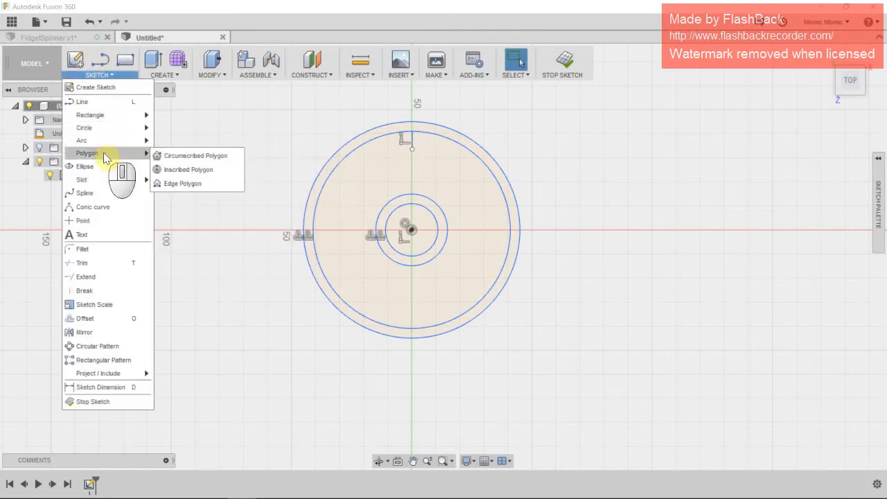
left_click(167, 157)
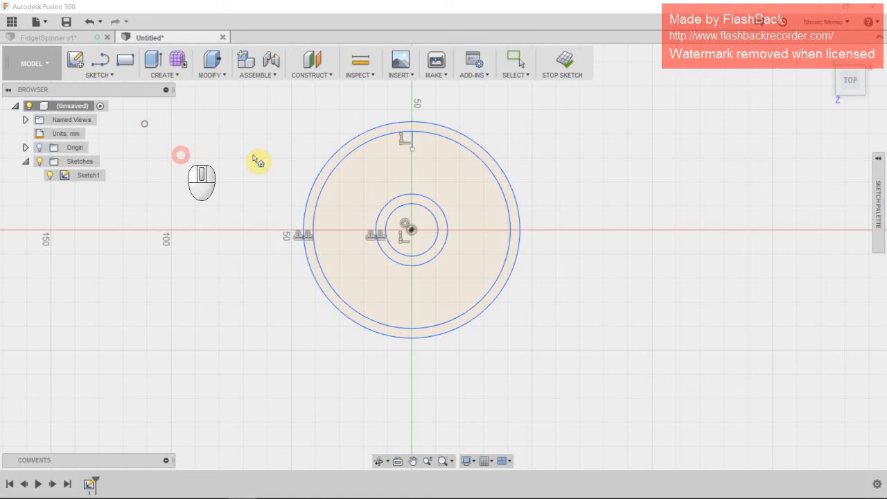
left_click(412, 148)
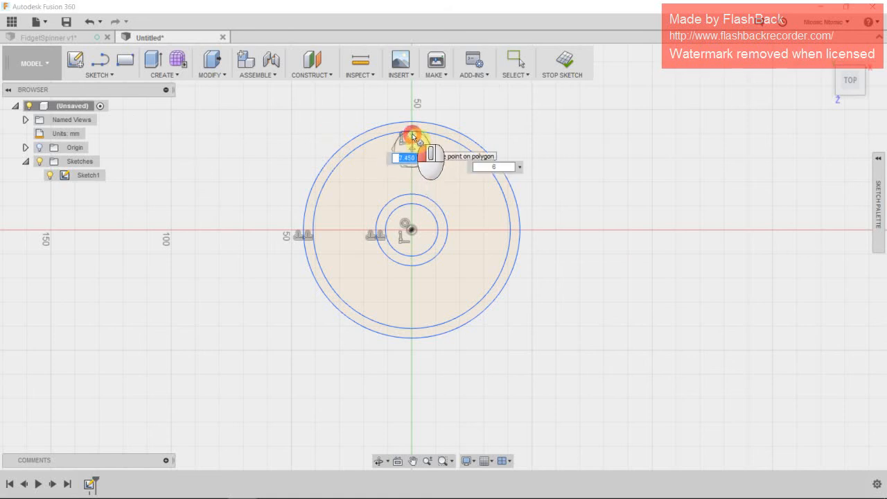
key("Tab")
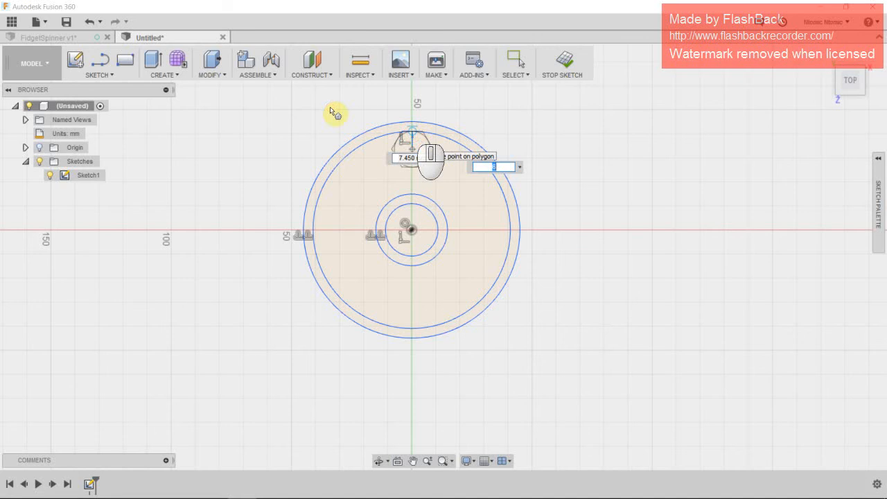
key("Tab")
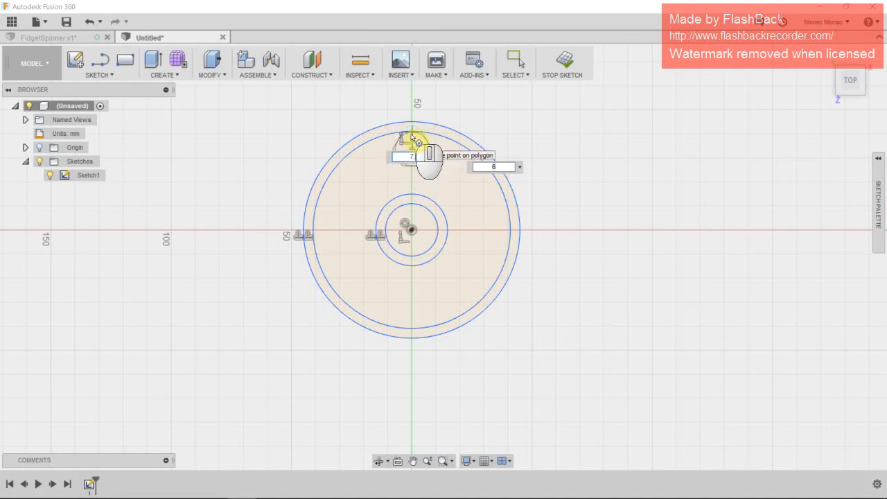
key("Return")
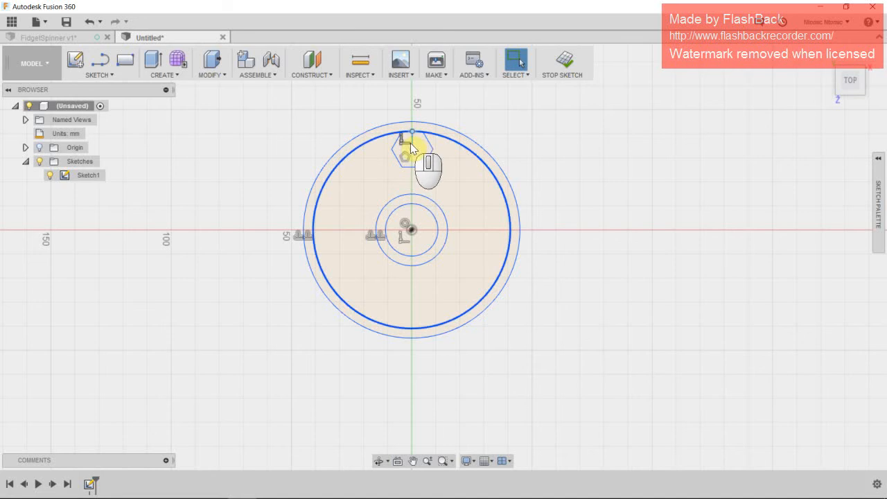
- Delete the short vertical construction line inside the hexagon
left_click(414, 144)
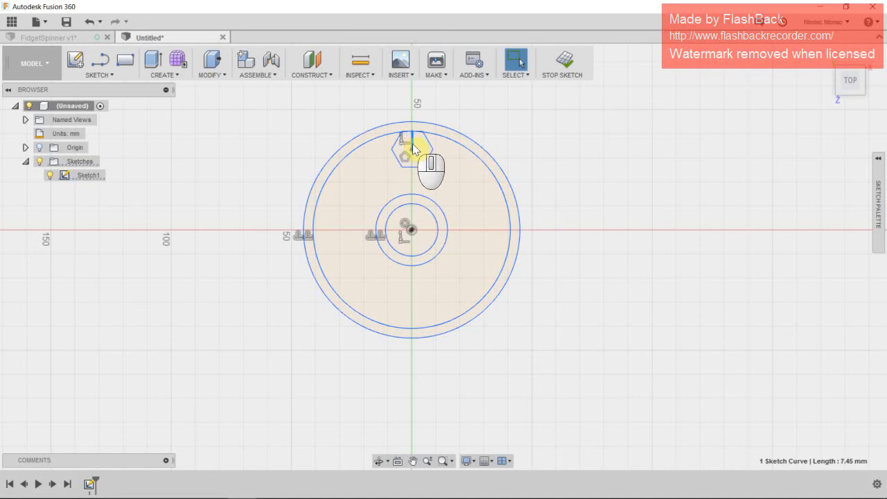
key("Delete")
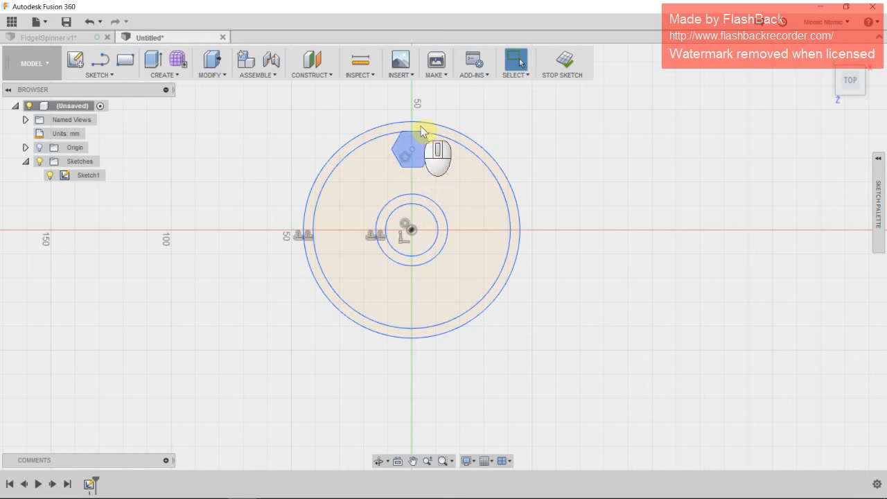
left_click(397, 174)
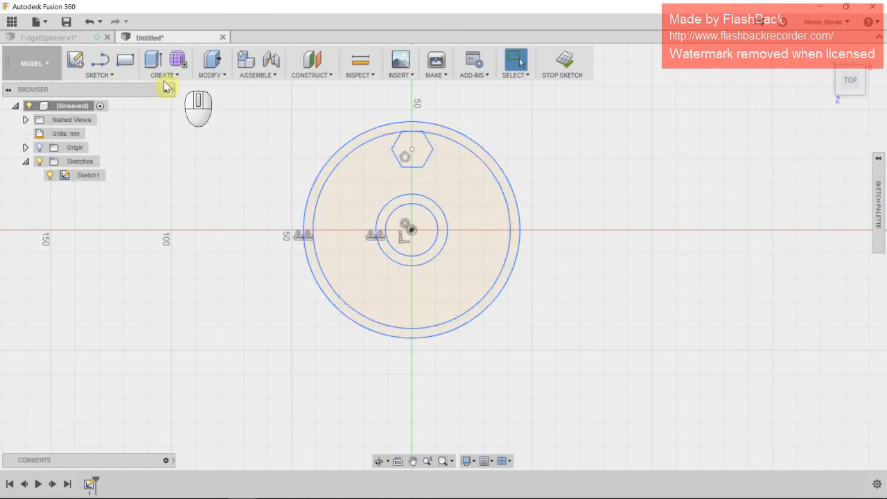
- Sketch a center diameter circle of about 22.9 mm around the hexagon, centred on it and tangent to the outermost circle
left_click(88, 64)
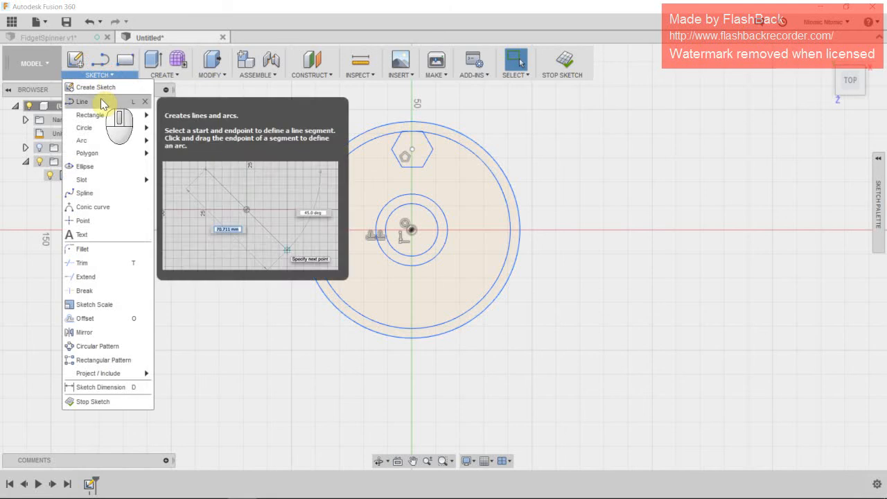
mouse_move(103, 129)
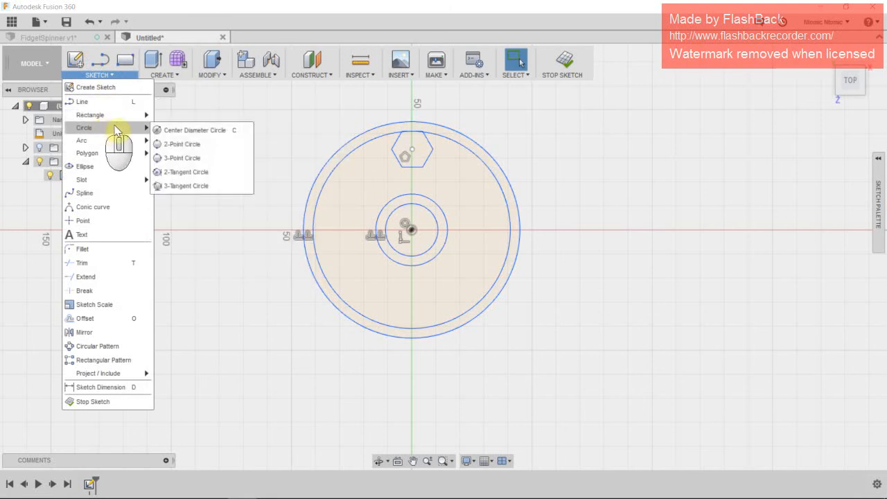
left_click(170, 127)
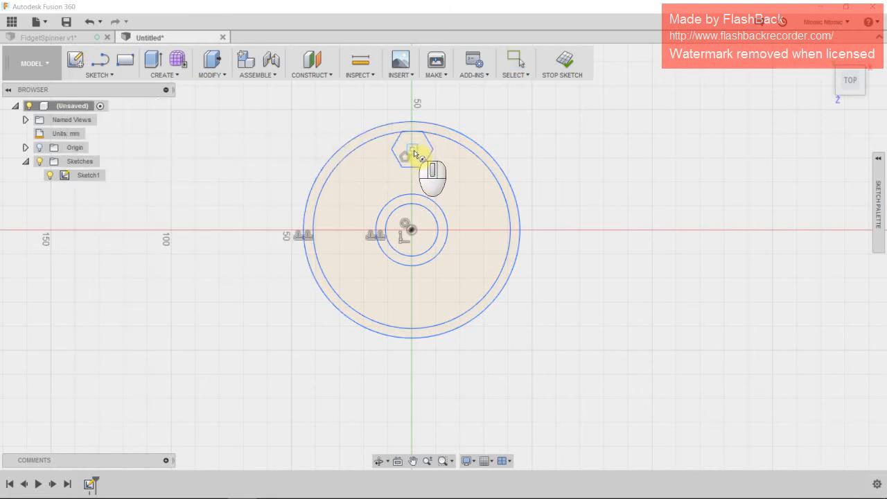
left_click(412, 148)
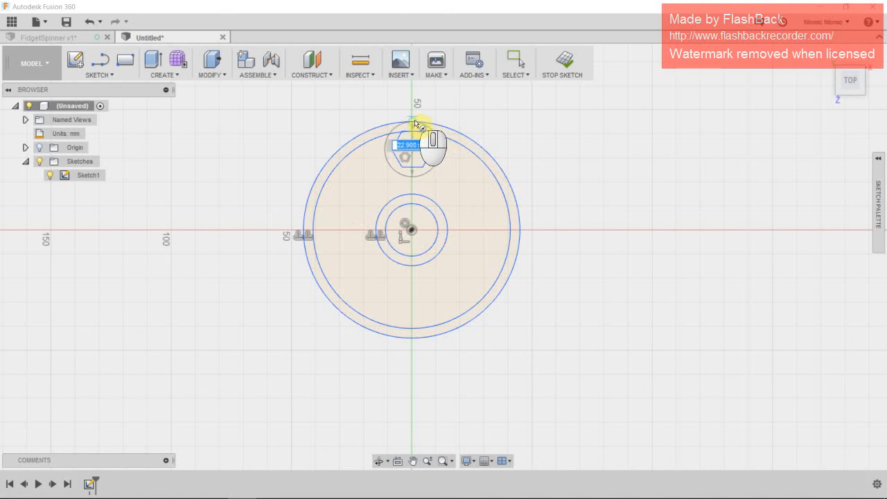
left_click(428, 131)
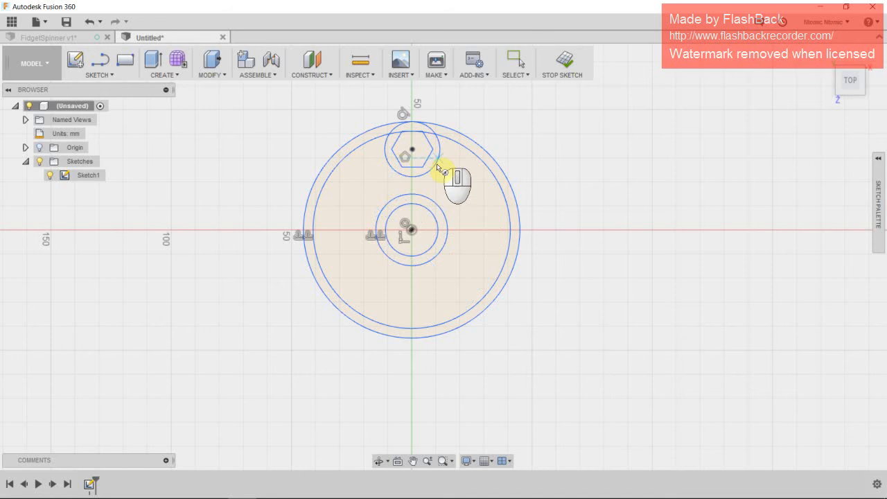
- Connect the circle around the hexagon to the bearing ring's outer circle with an inward-curving 3-point arc on each side
left_click(110, 74)
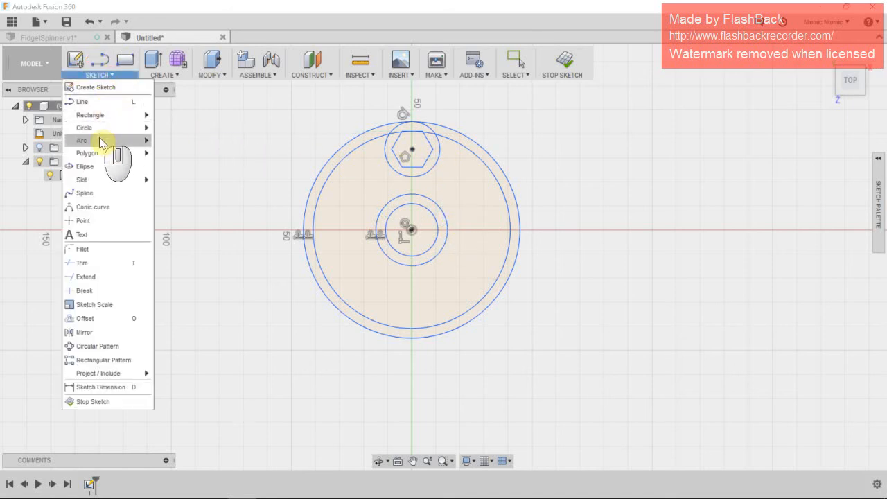
mouse_move(100, 140)
left_click(175, 142)
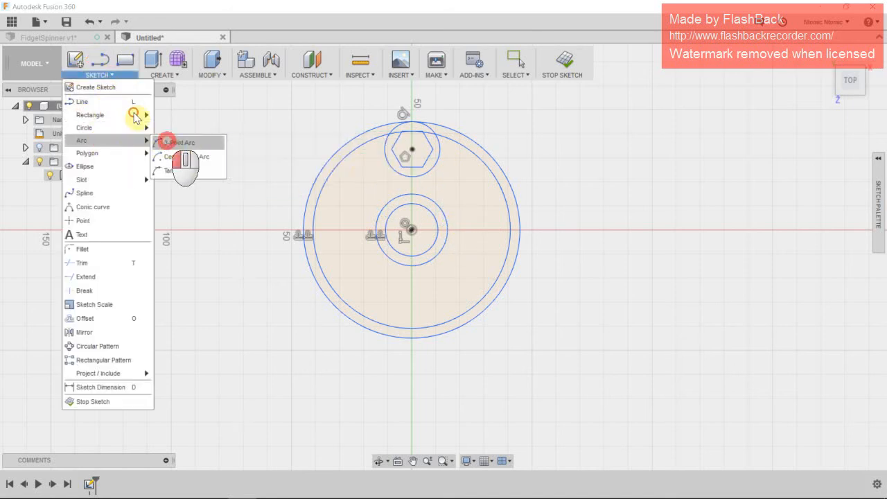
left_click(386, 149)
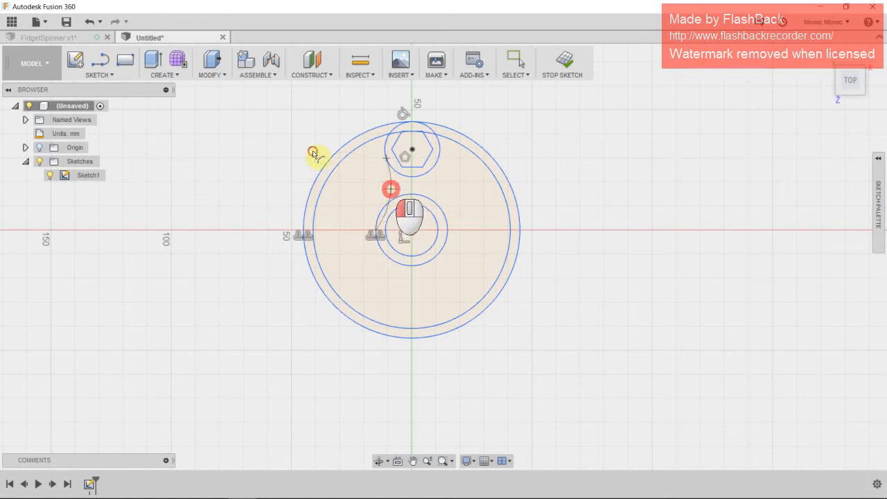
left_click(391, 188)
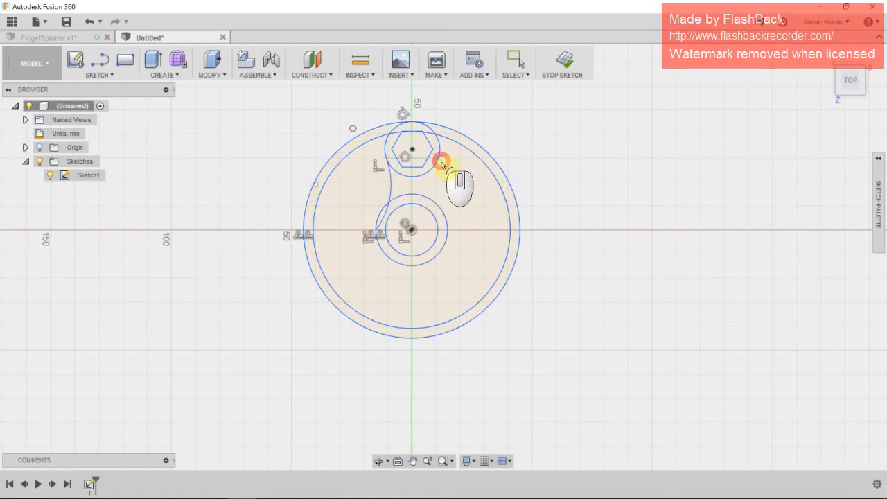
left_click(441, 165)
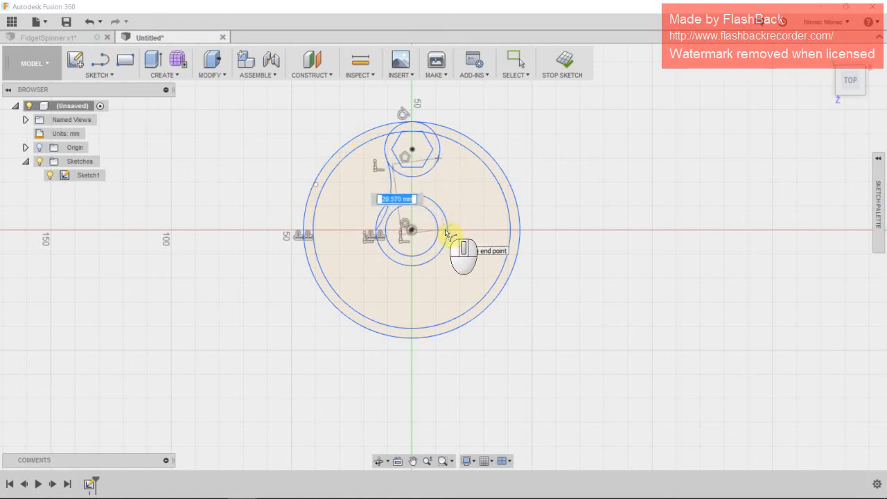
left_click(447, 232)
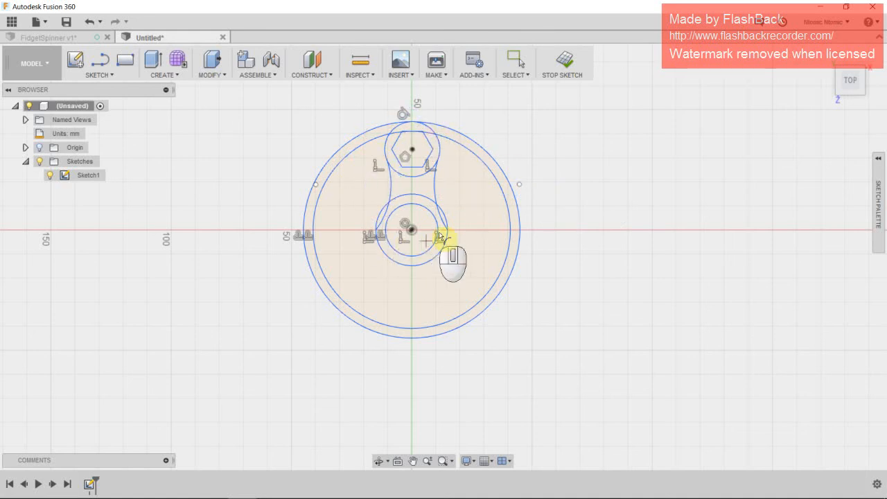
left_click(354, 156)
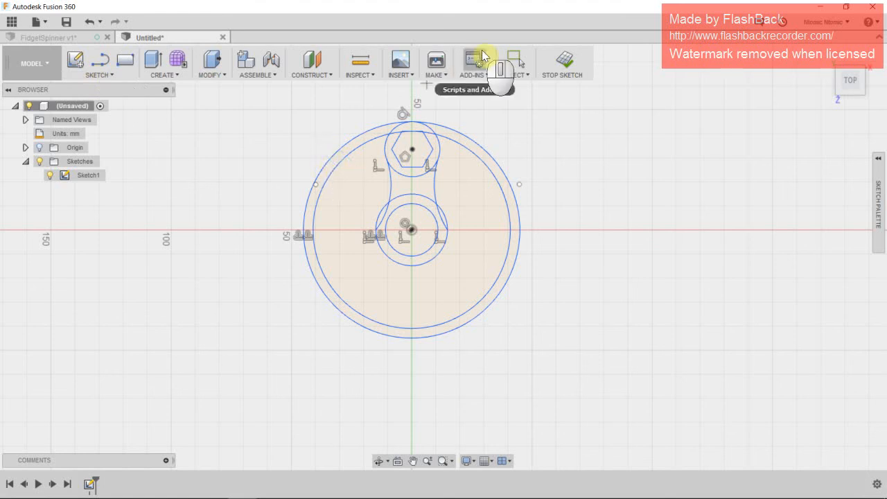
left_click(514, 61)
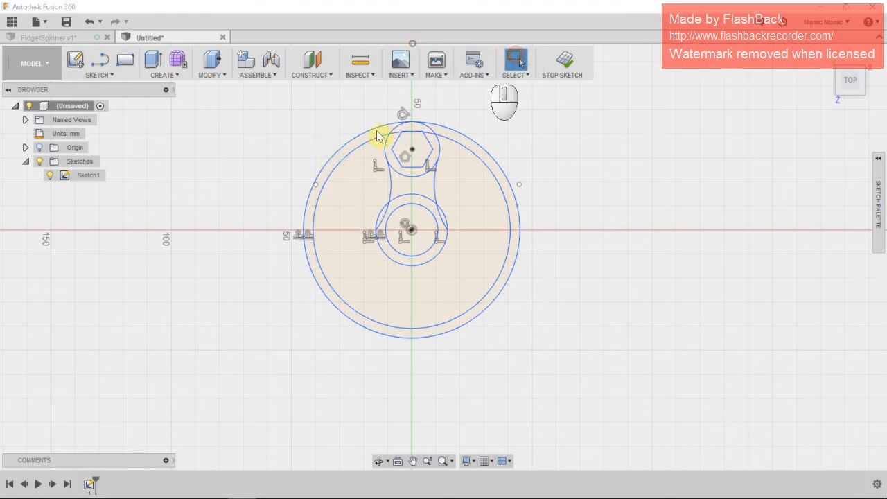
- Delete the two large concentric circles, leaving only the spinner arm and the bearing ring
left_click(345, 144)
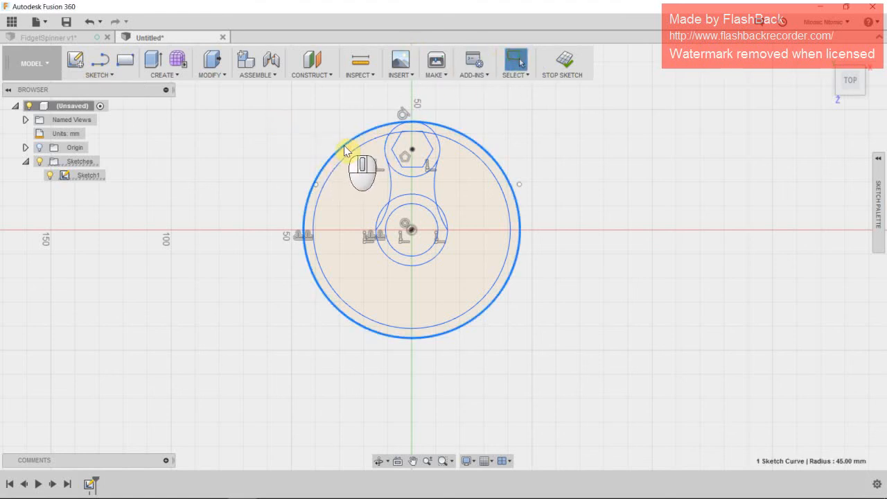
key("Delete")
left_click(346, 151)
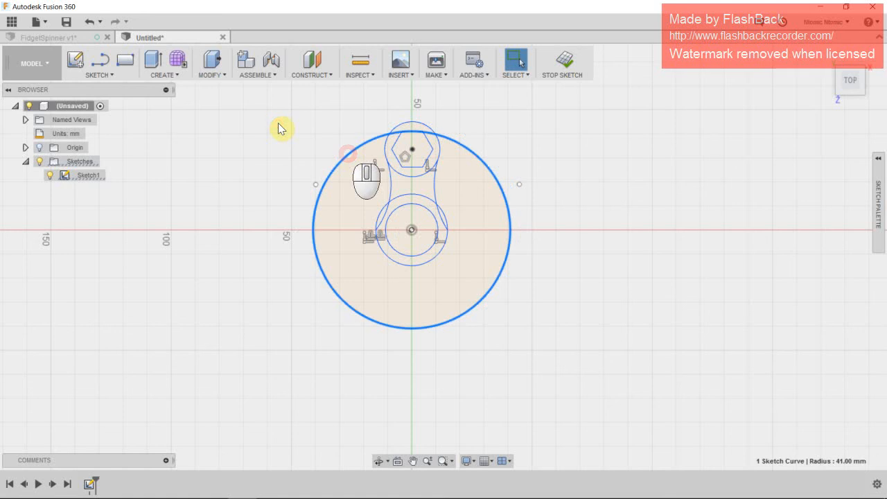
key("Delete")
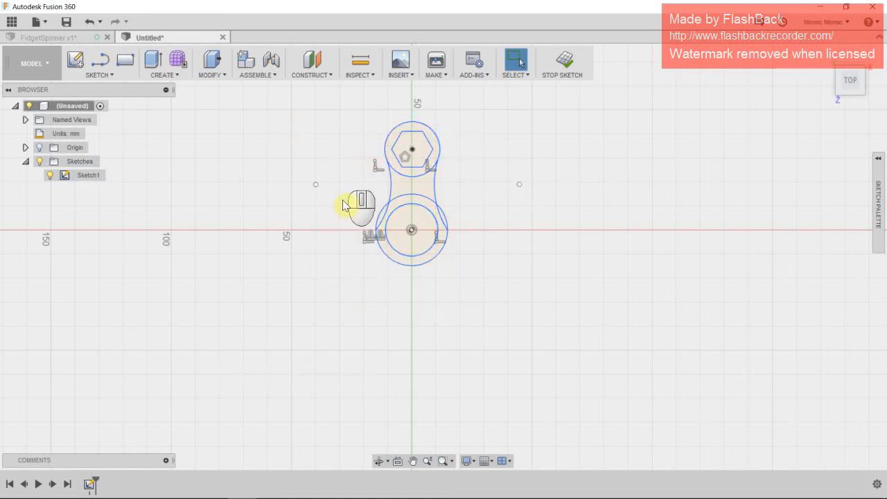
left_click(412, 167)
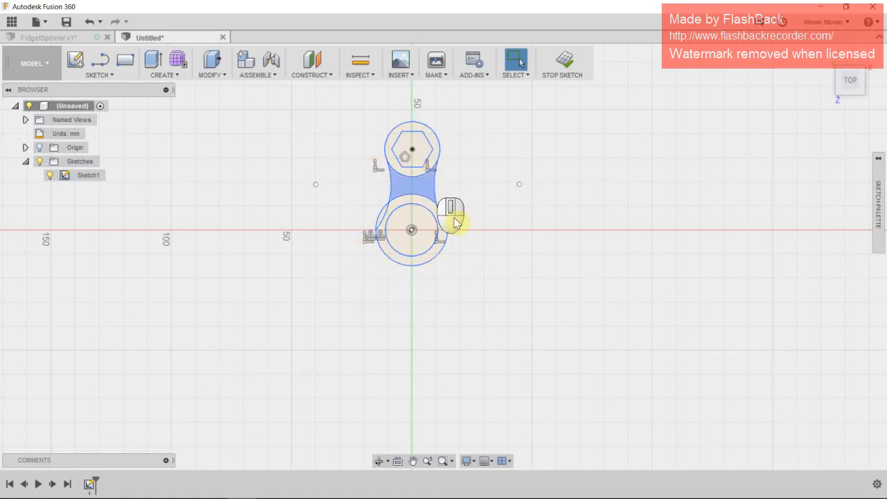
- Start a Circular Pattern with the arm's two side arcs, the circle around the hexagon and all six hexagon sides as objects
left_click(537, 257)
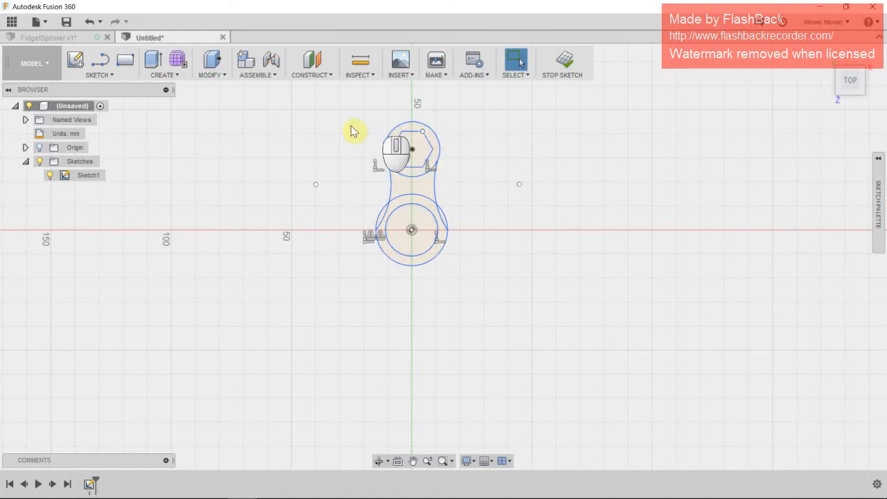
left_click(93, 72)
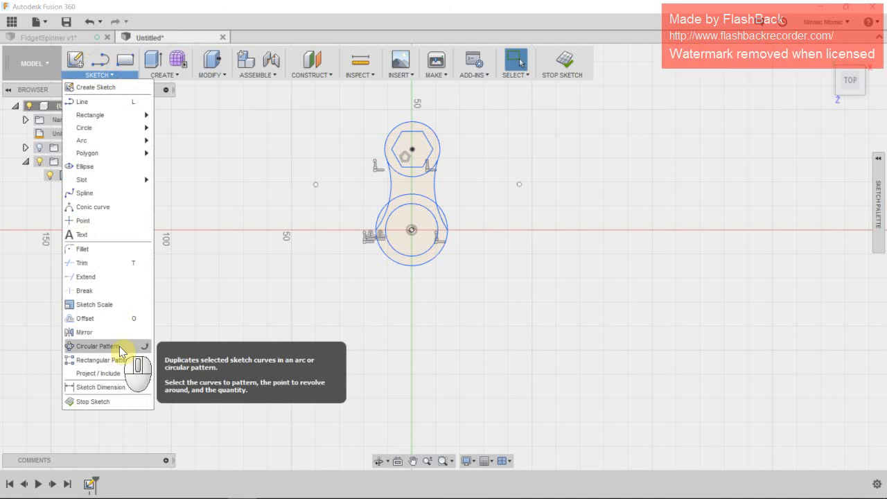
left_click(119, 347)
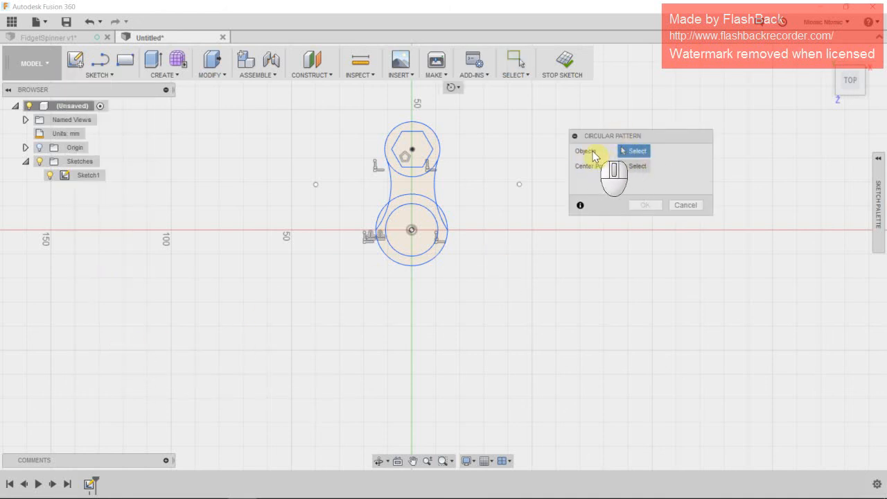
left_click(438, 192)
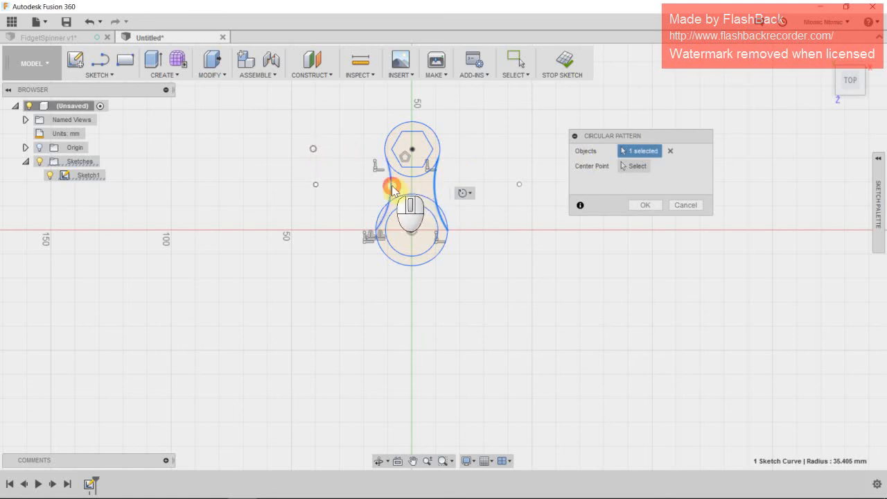
left_click(392, 189)
left_click(407, 173)
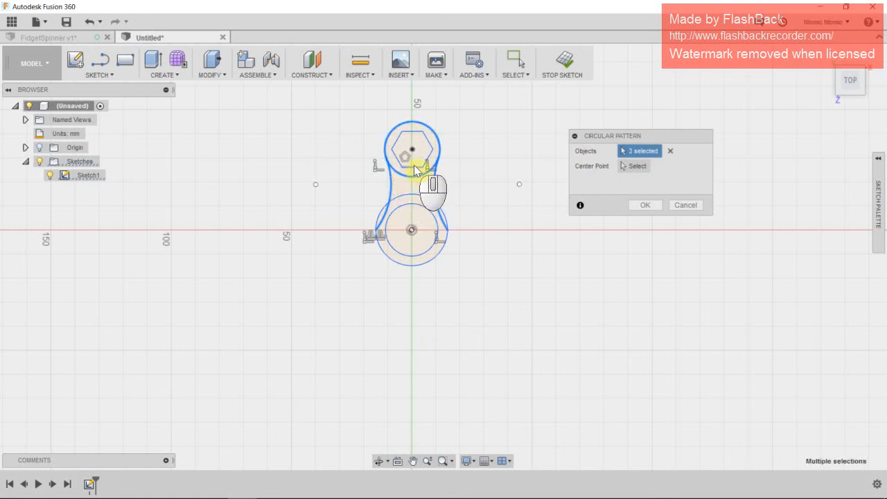
left_click(404, 167)
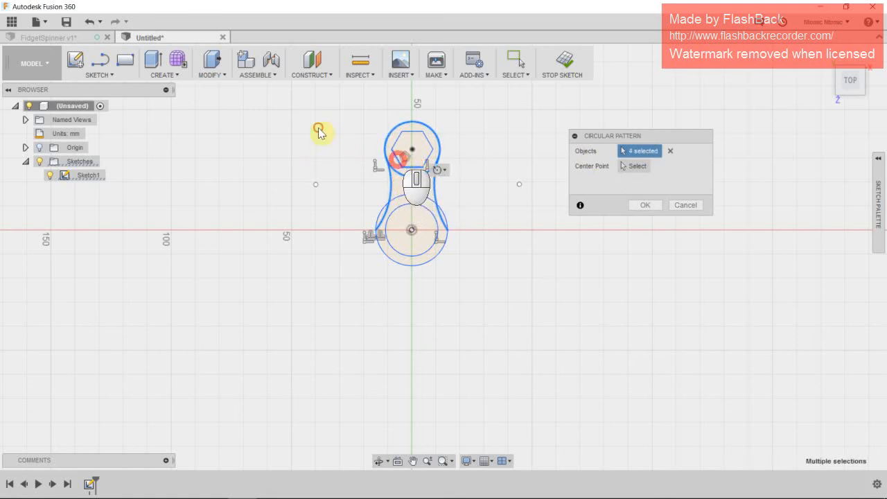
left_click(397, 149)
left_click(414, 132)
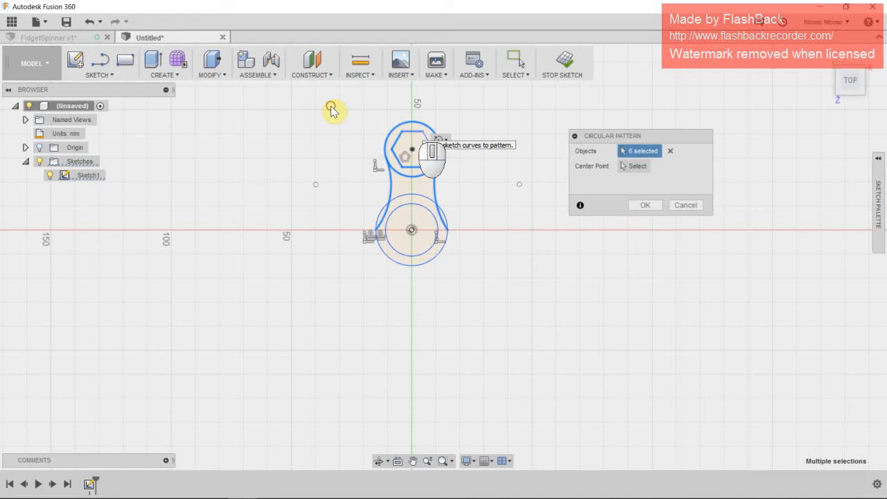
left_click(429, 147)
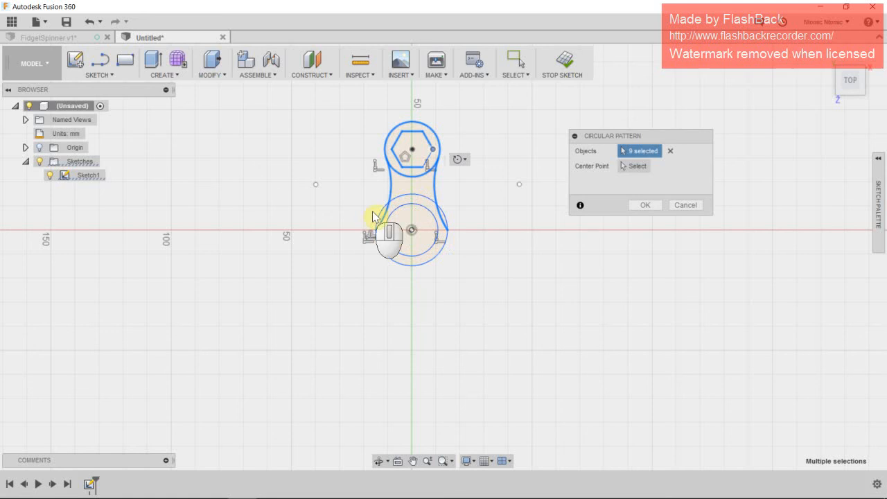
left_click(427, 196)
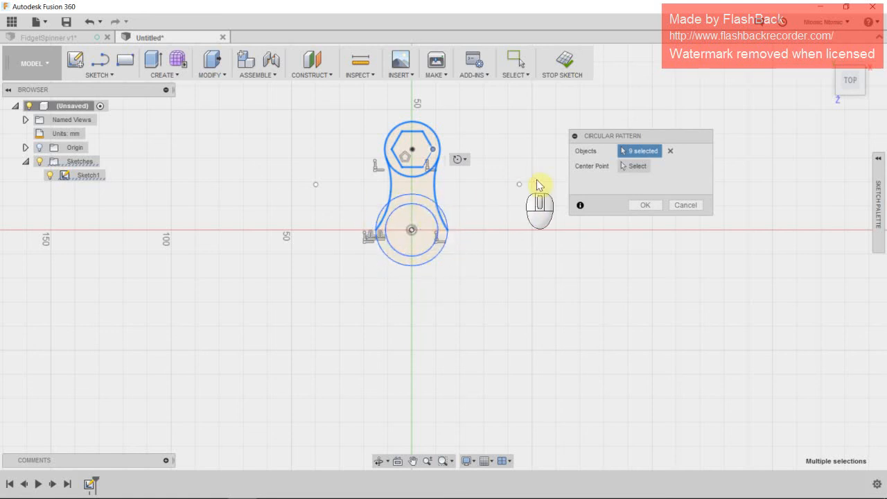
- Pattern the selected arm curves around the bearing ring's center point as a full circular pattern with a quantity of 3
left_click(636, 169)
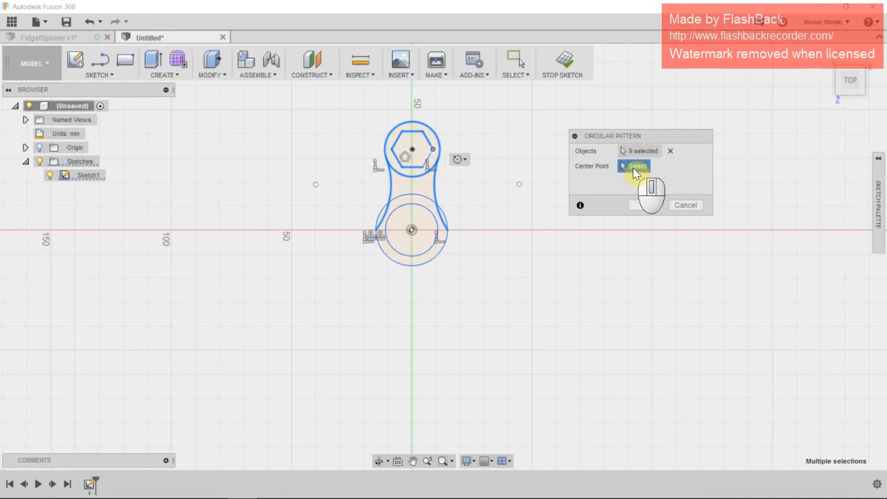
left_click(412, 230)
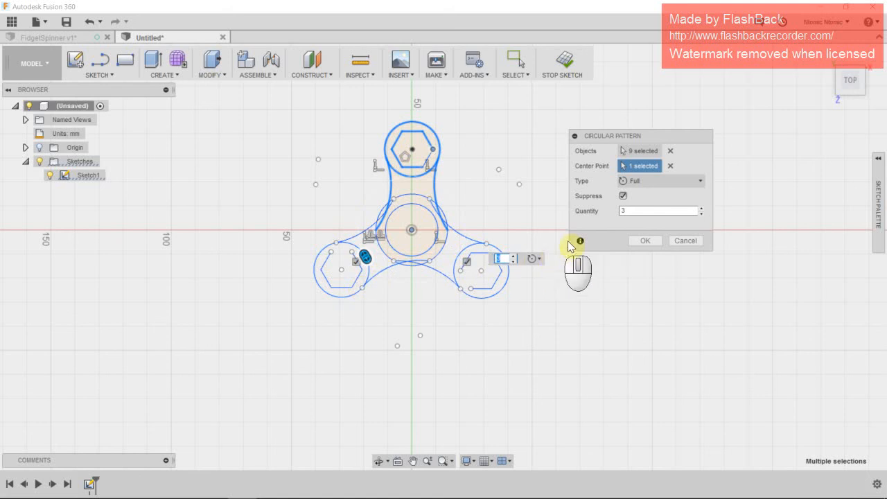
left_click(703, 208)
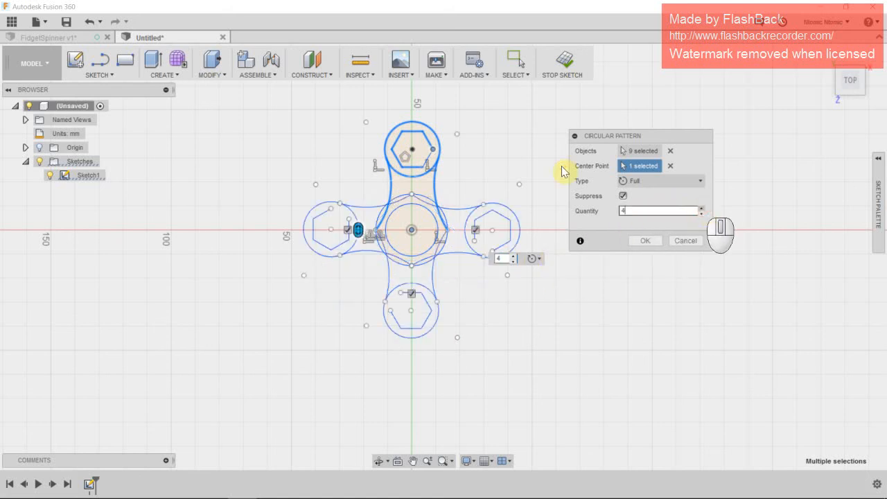
left_click(701, 208)
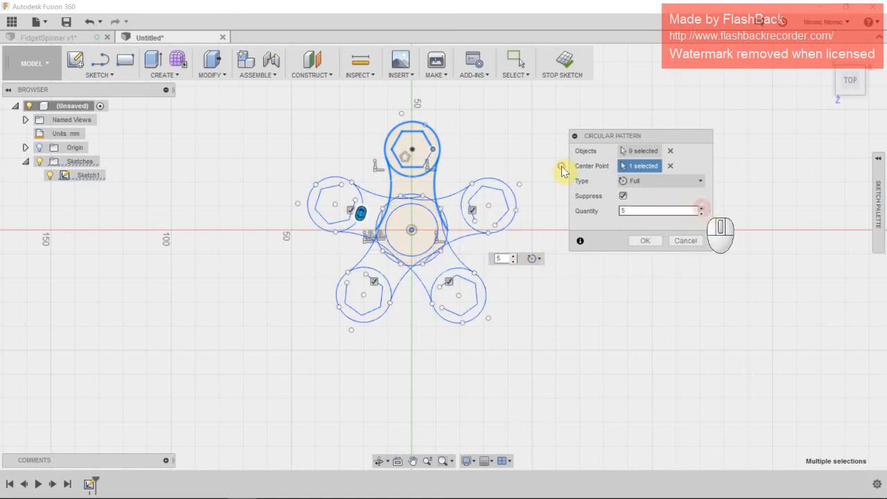
left_click(702, 214)
left_click(701, 213)
left_click(701, 214)
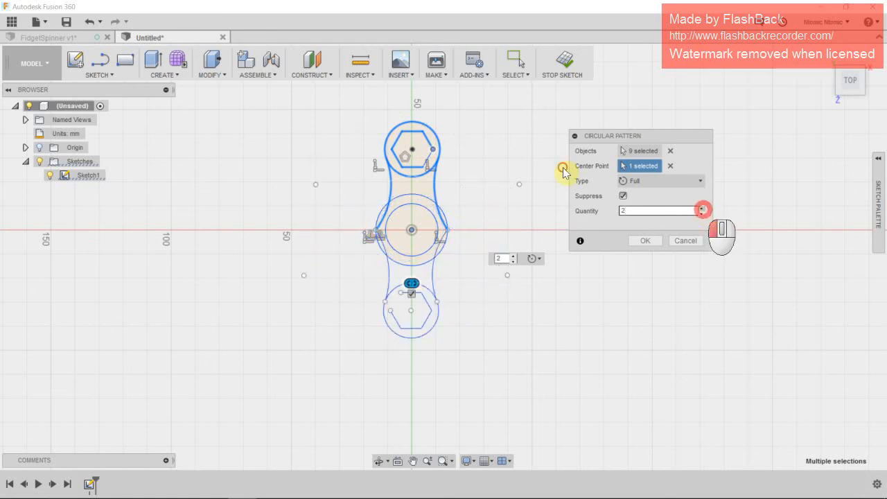
left_click(701, 208)
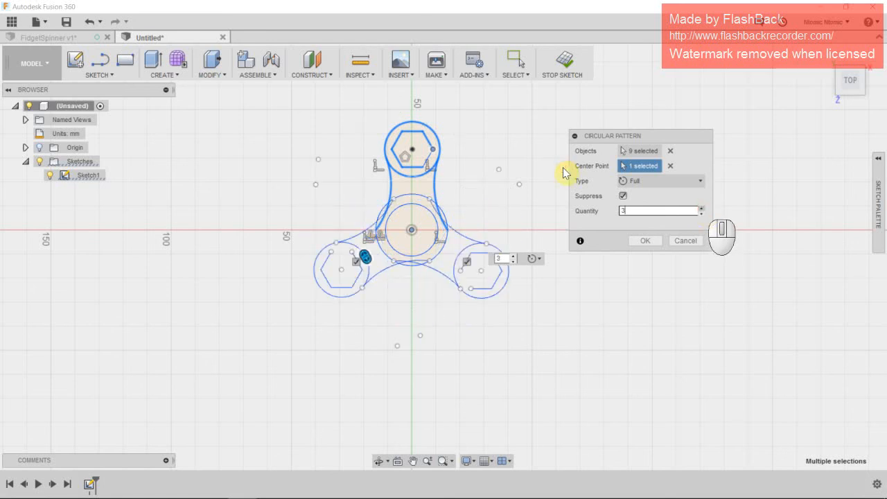
left_click(645, 241)
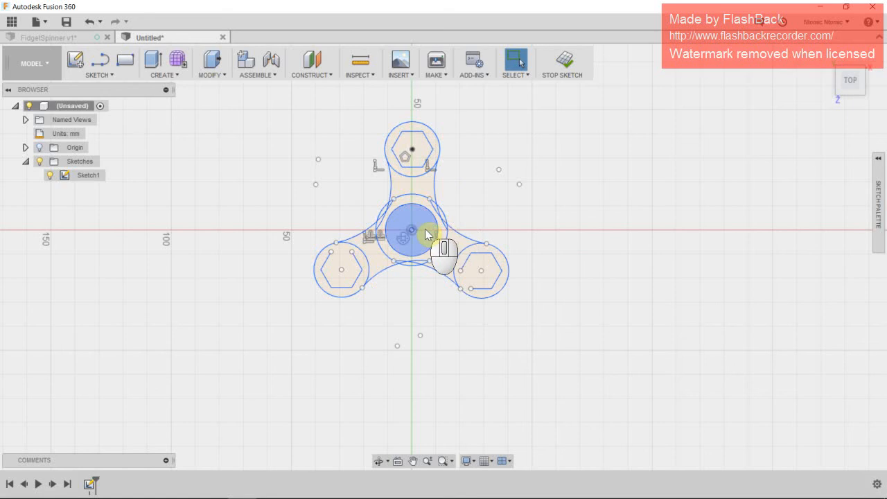
- Trim the crossing arc ends inside the bearing ring's outer circle between the upper and lower-left arms
scroll(426, 235, "down", 1)
scroll(415, 163, "up", 4)
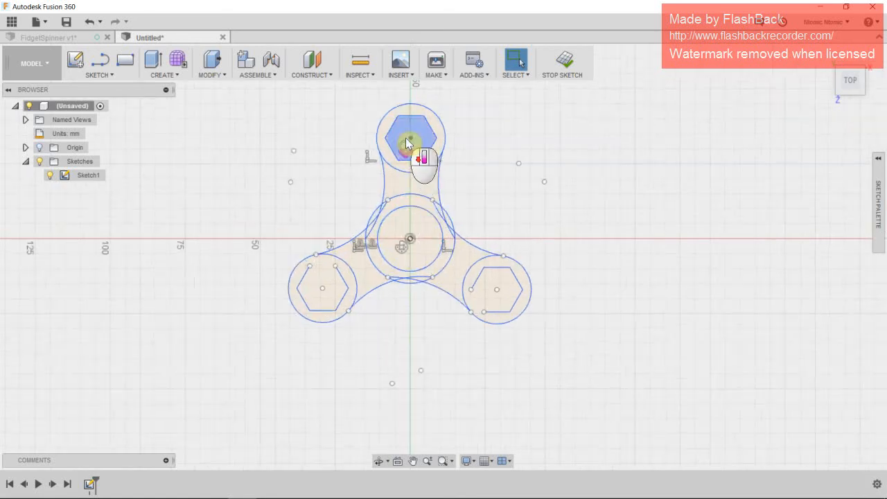
scroll(408, 163, "up", 1)
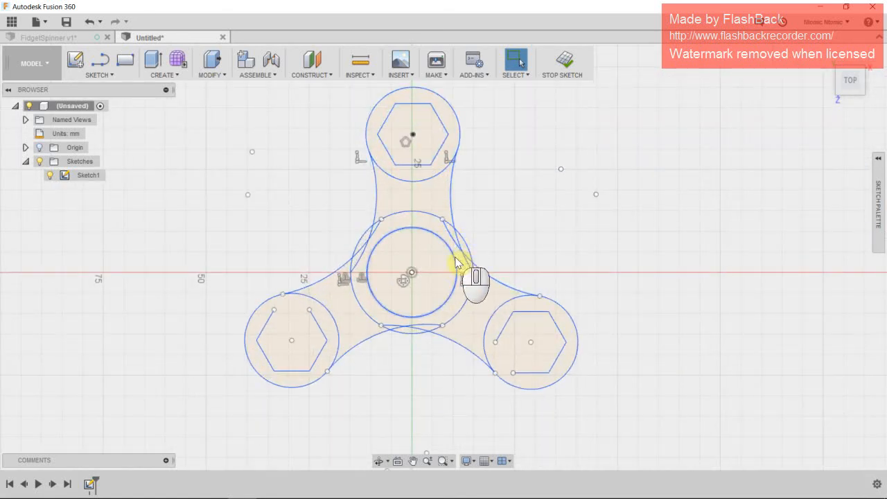
left_click(111, 76)
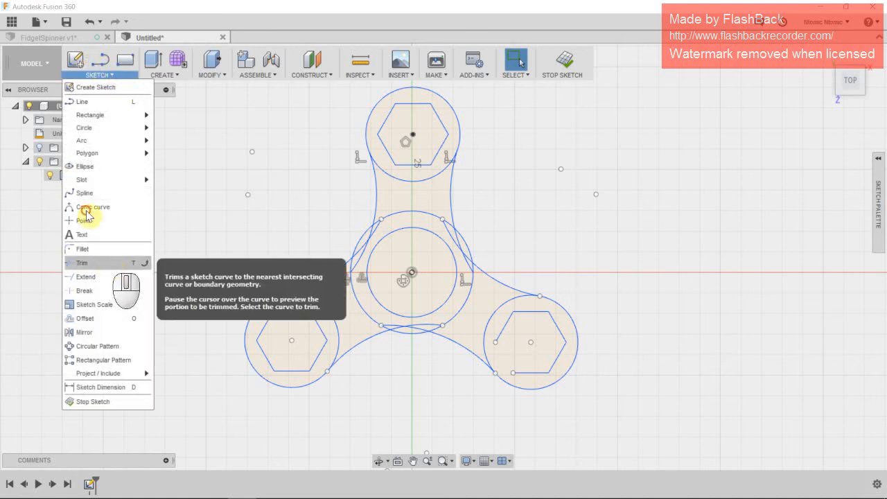
left_click(108, 263)
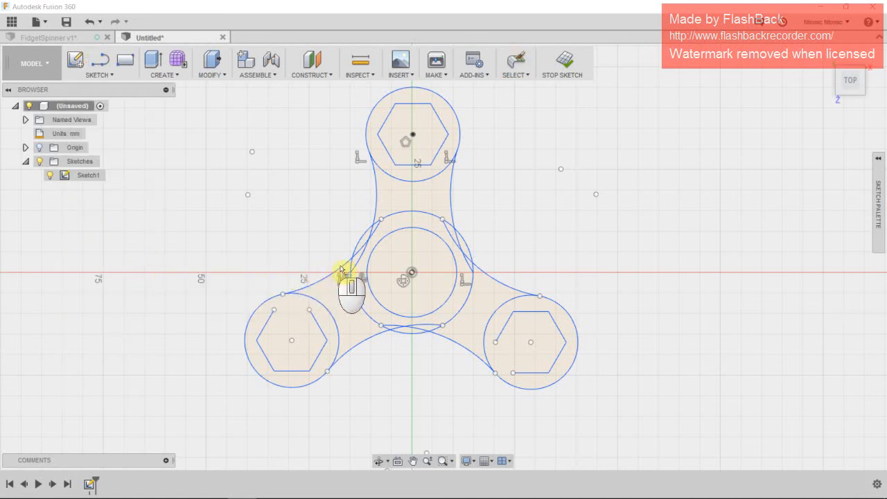
left_click(368, 238)
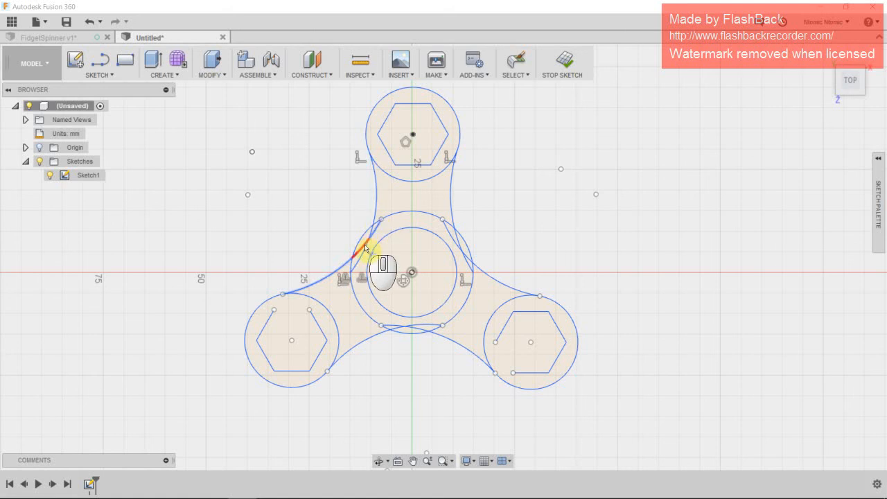
left_click(364, 247)
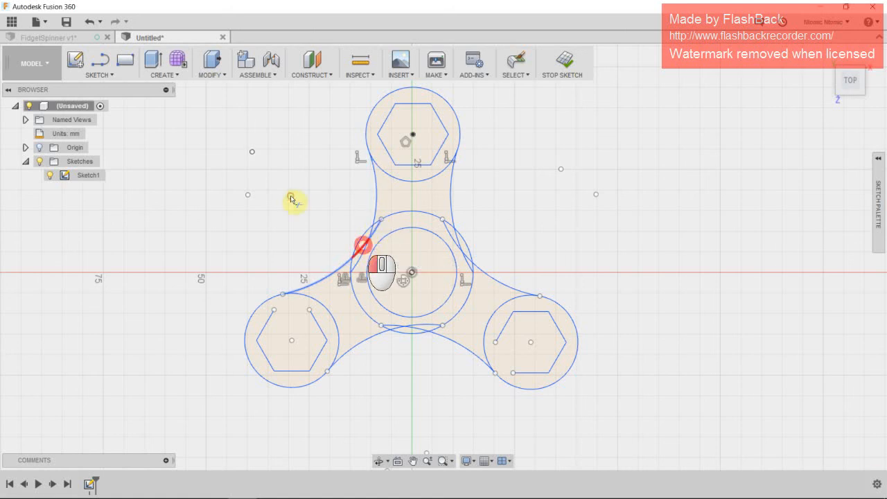
left_click(370, 237)
left_click(368, 241)
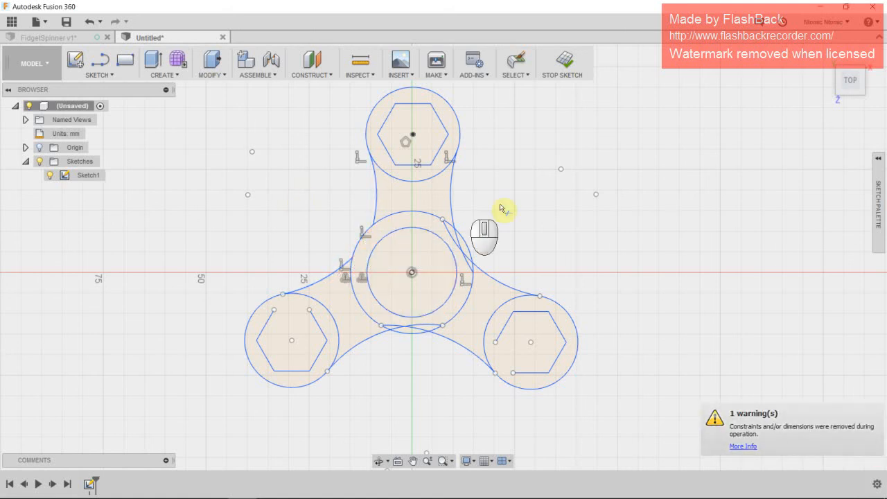
- Trim the crossing arc ends inside the ring's outer circle beside the lower-right arm and between the two lower arms
left_click(452, 236)
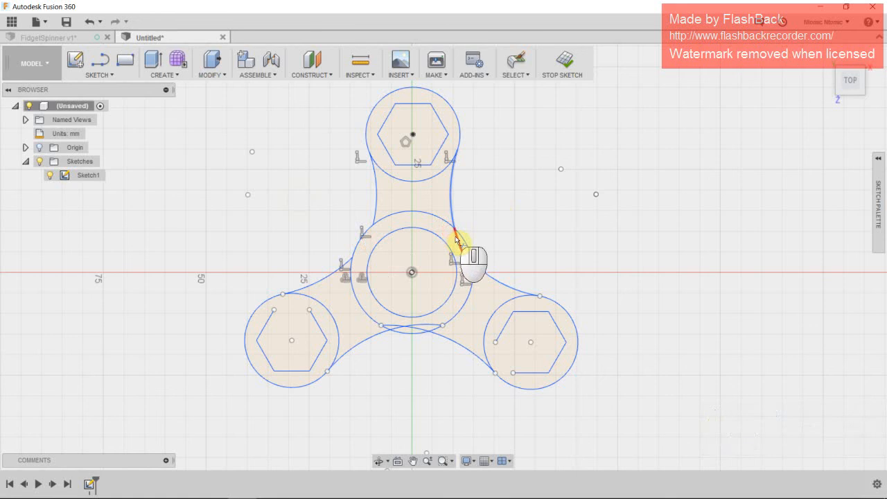
left_click(456, 238)
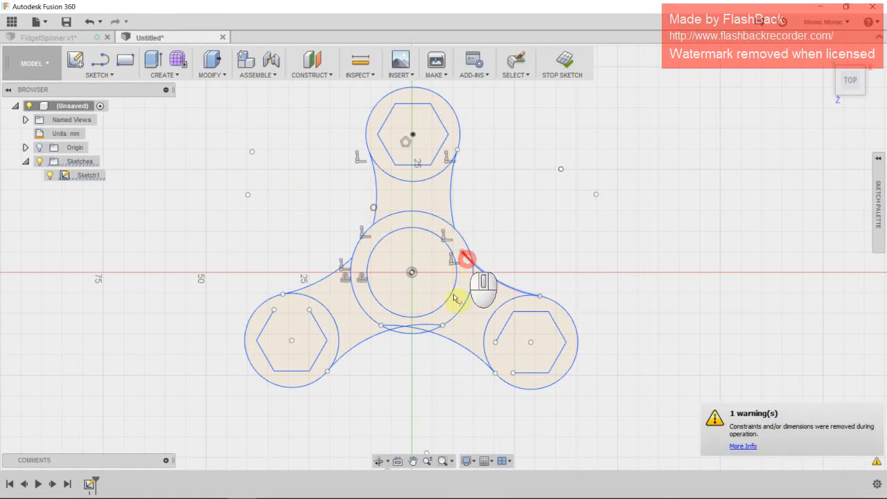
left_click(416, 325)
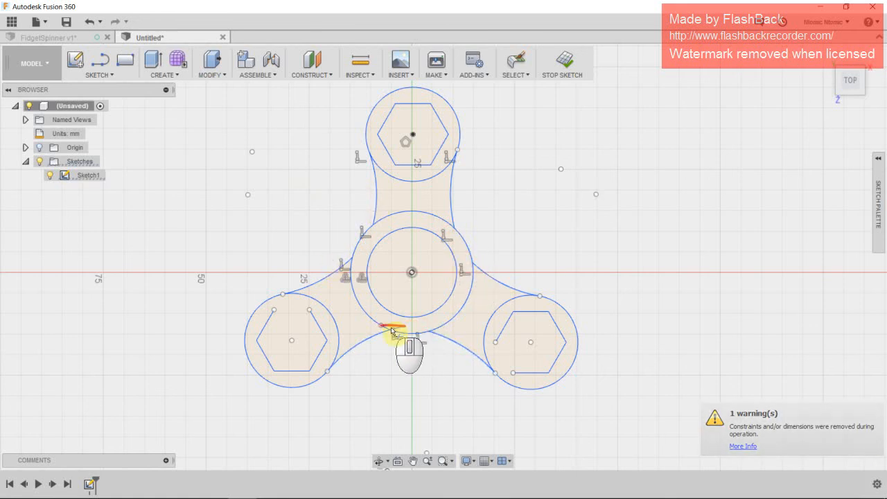
left_click(392, 333)
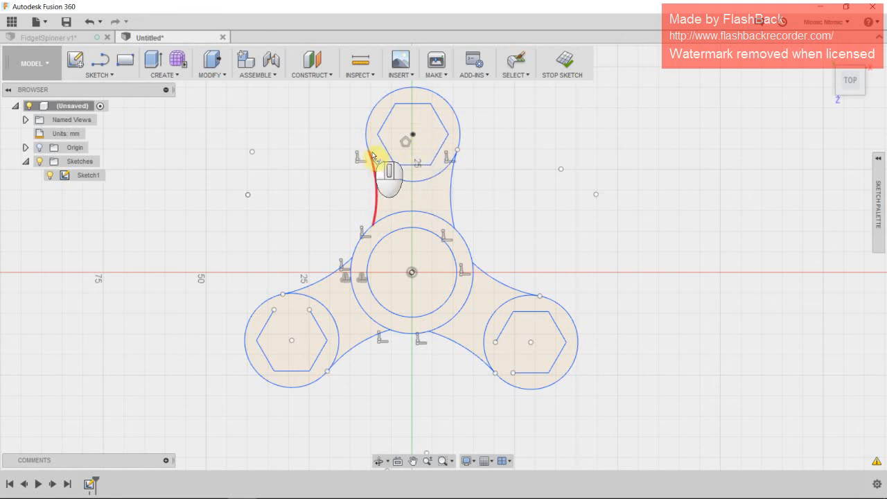
- Trim the inner circle segments at both ends of each arm so the three arms and the hub share one continuous outline
left_click(435, 195)
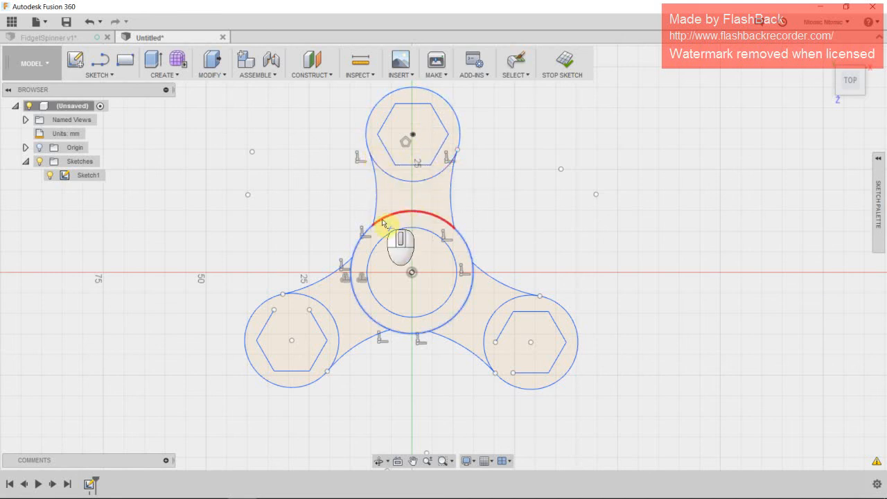
left_click(434, 217)
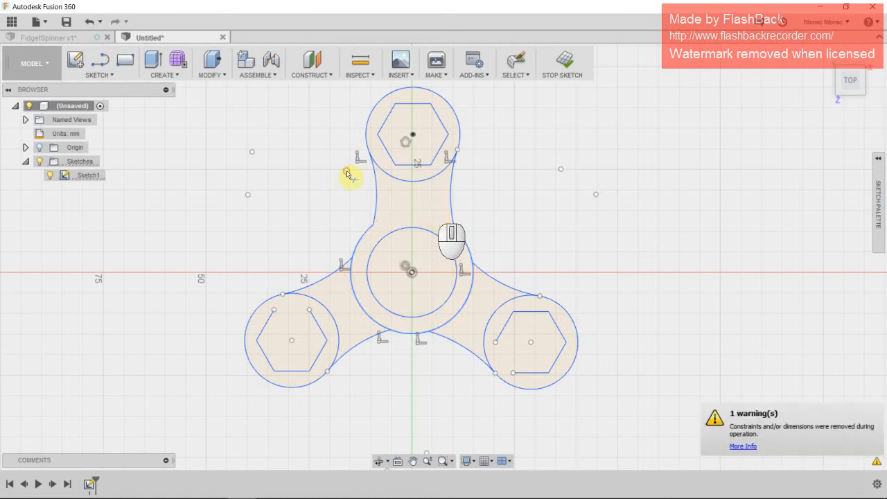
left_click(468, 296)
left_click(488, 318)
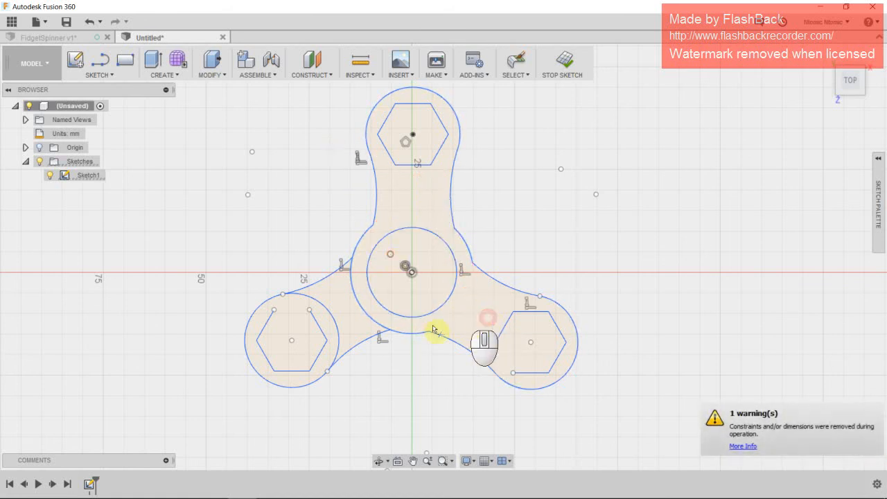
left_click(338, 326)
left_click(361, 310)
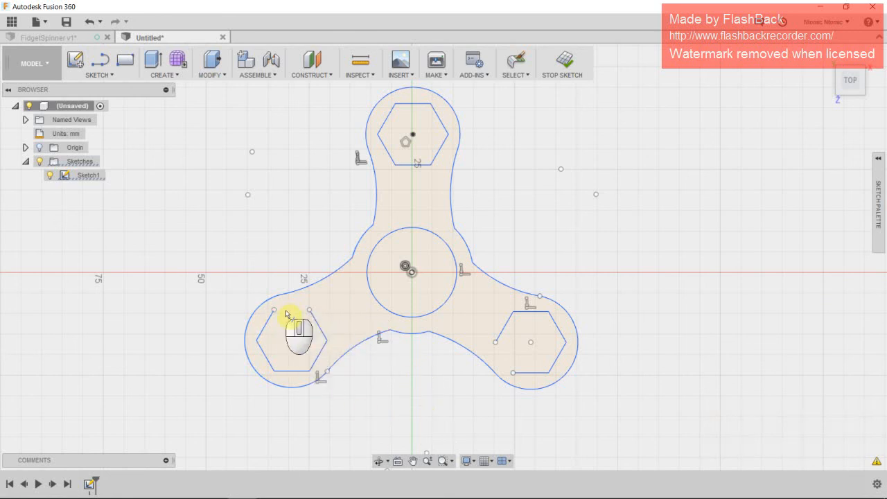
- Draw lines closing the missing top side of the lower-left hexagon and the missing lower-left side of the lower-right hexagon
left_click(109, 75)
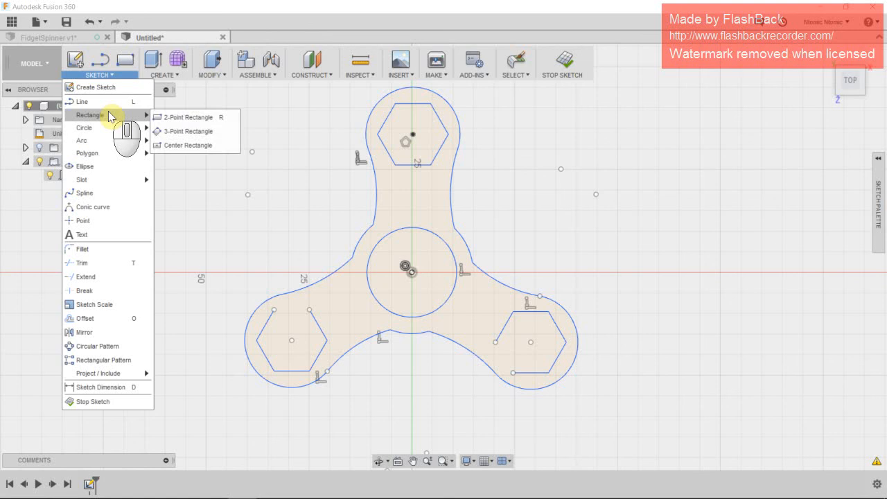
left_click(104, 101)
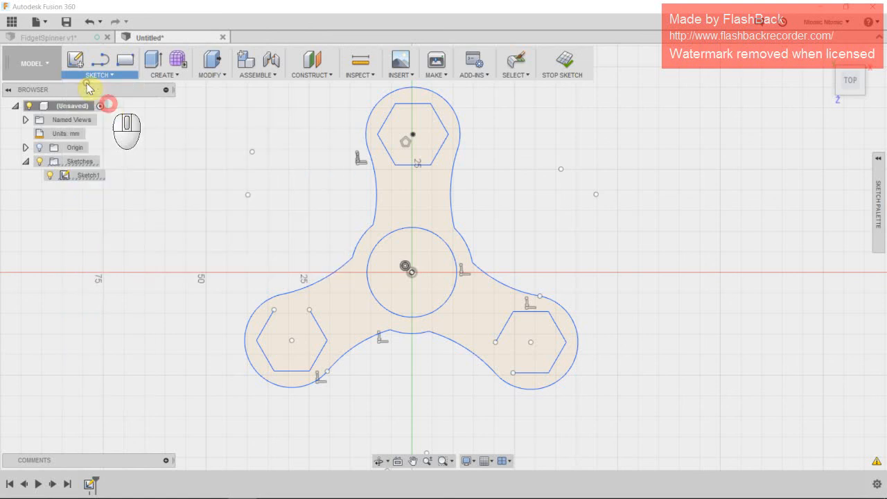
left_click(274, 310)
double_click(309, 310)
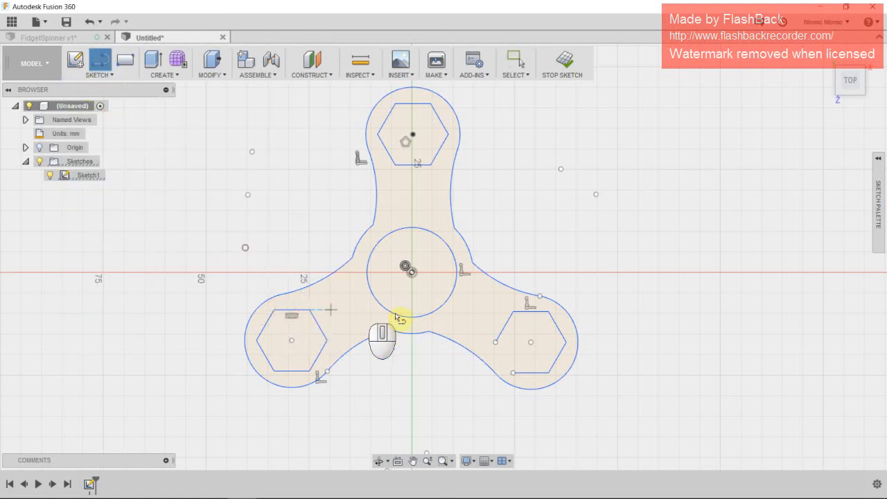
left_click(495, 341)
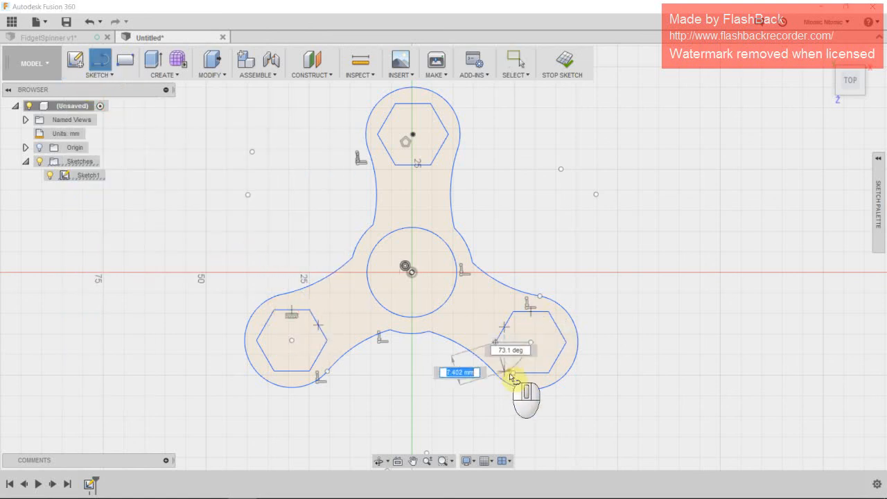
double_click(513, 373)
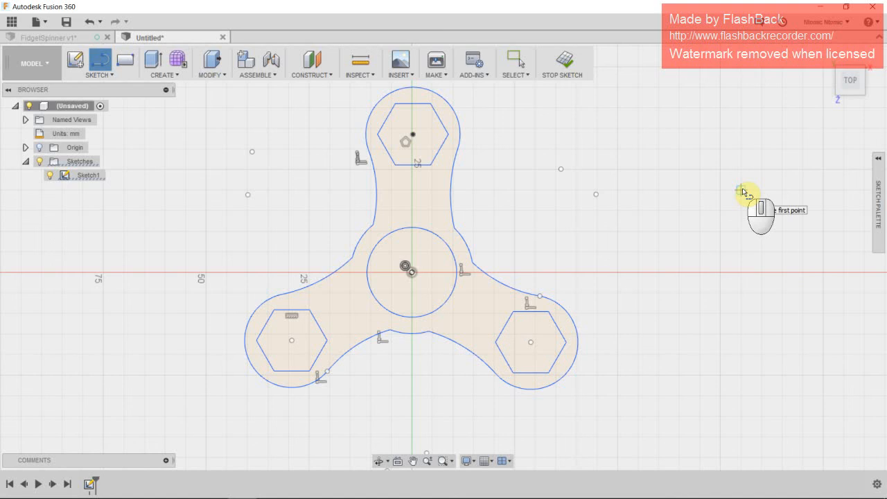
- Save the untitled design under the name Fidget in the default project location
left_click(67, 22)
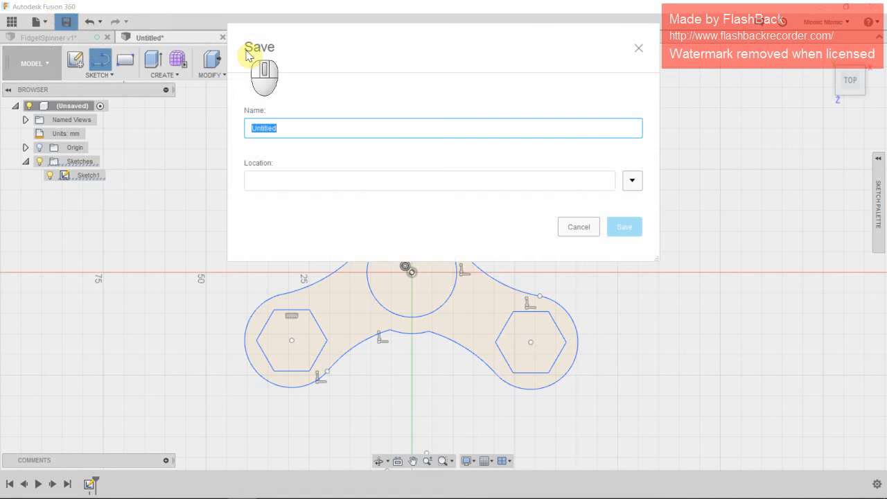
type("Fidget")
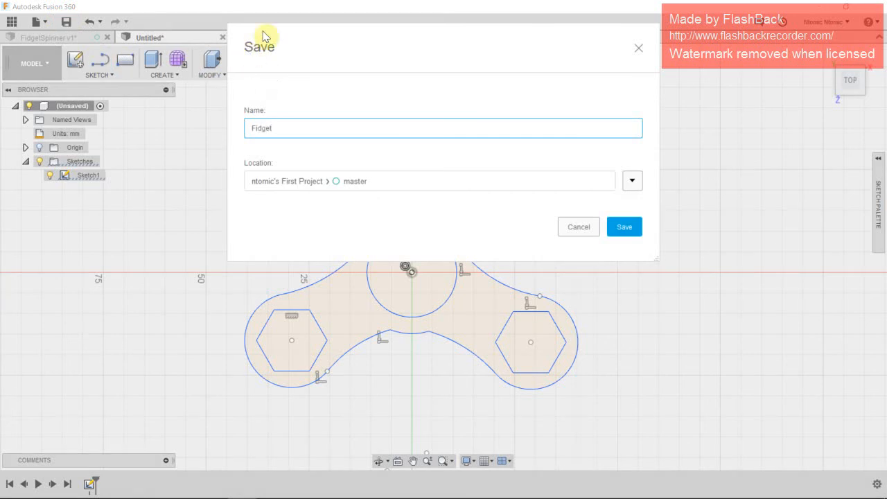
left_click(621, 228)
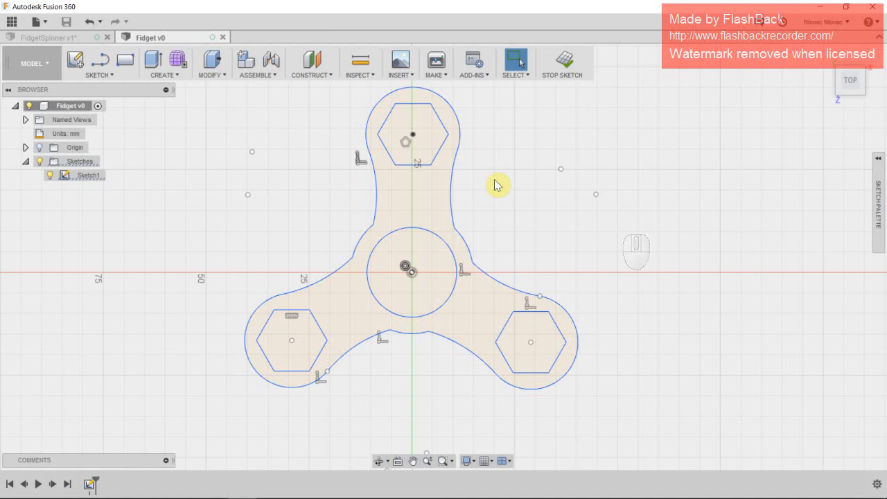
left_click(440, 262)
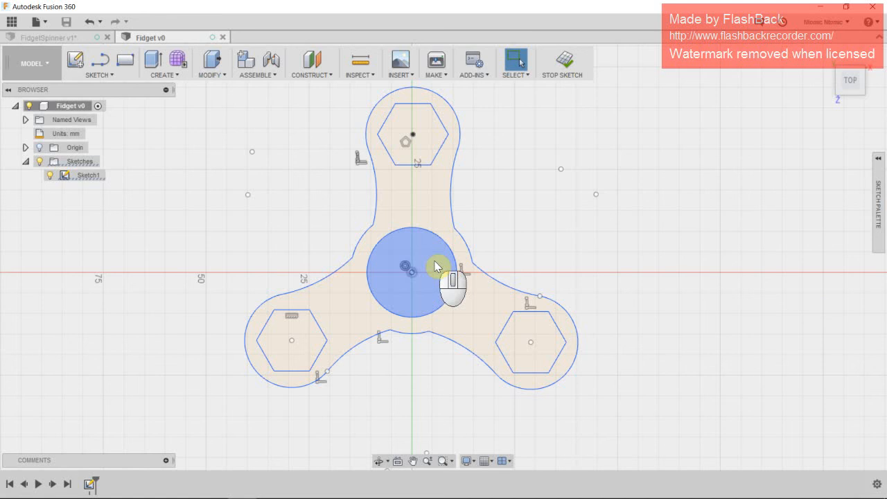
left_click(347, 267)
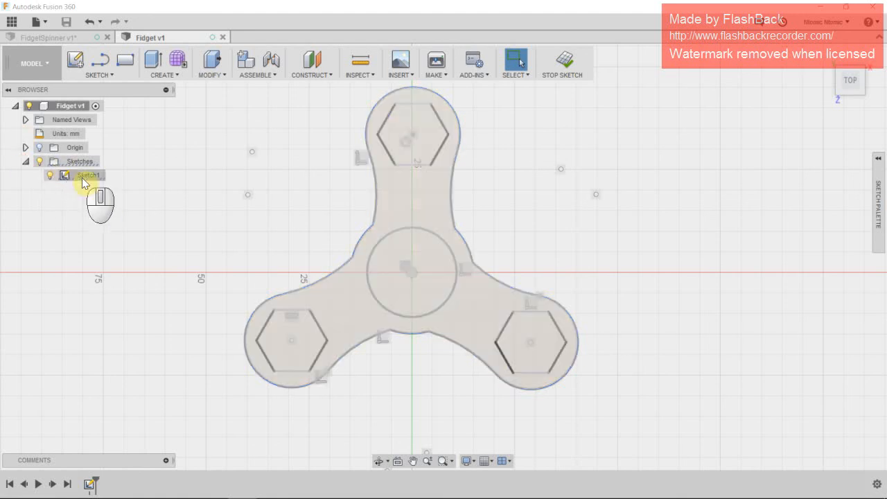
- Export Sketch1 as a DXF file named "fidget v1" in the default folder
right_click(82, 182)
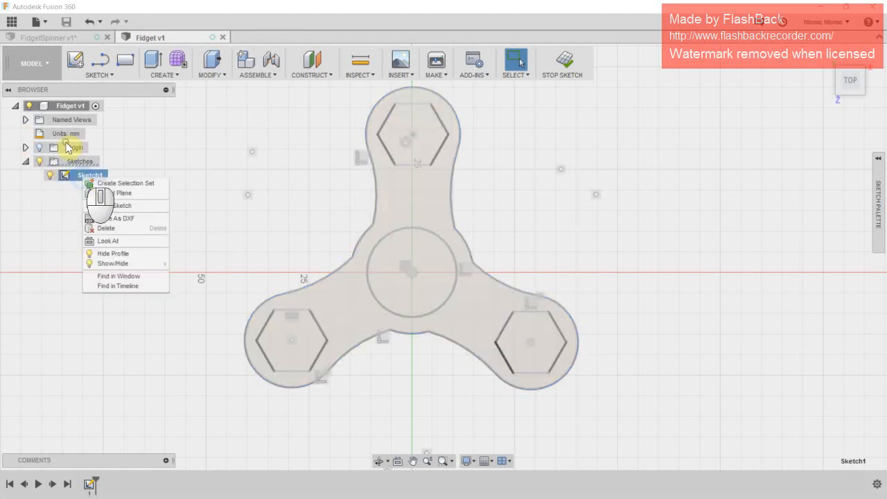
left_click(167, 220)
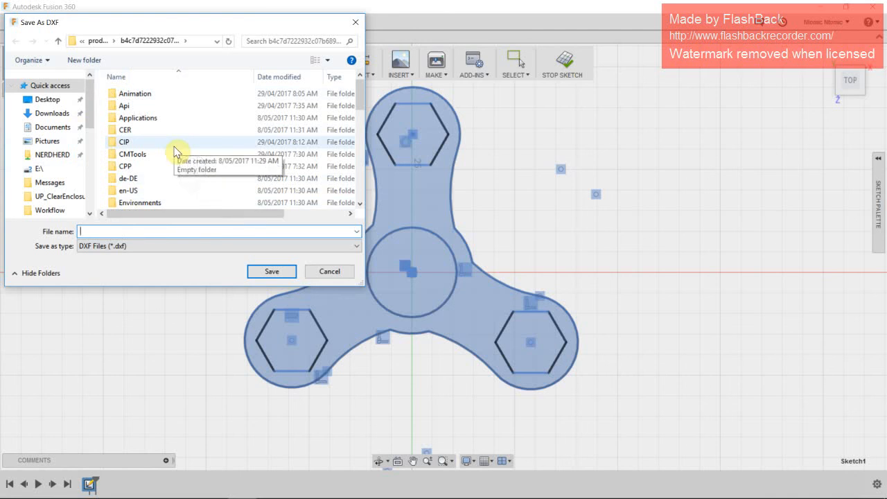
left_click(98, 232)
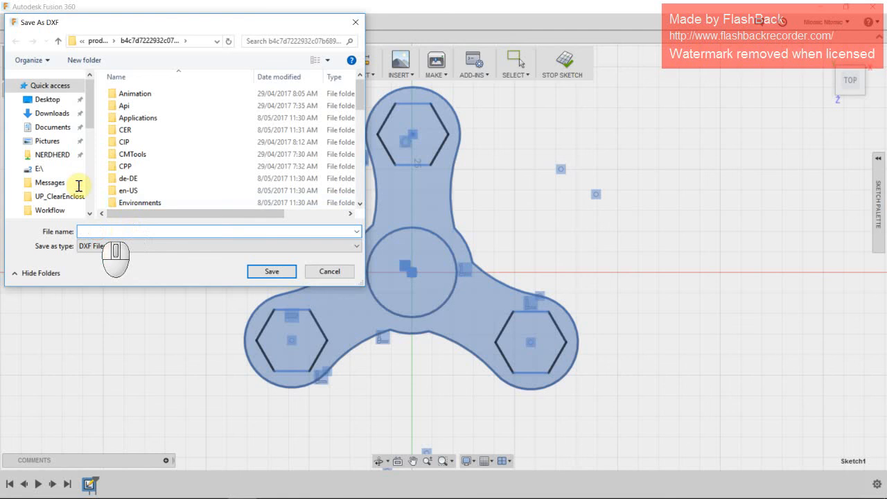
type("fidg")
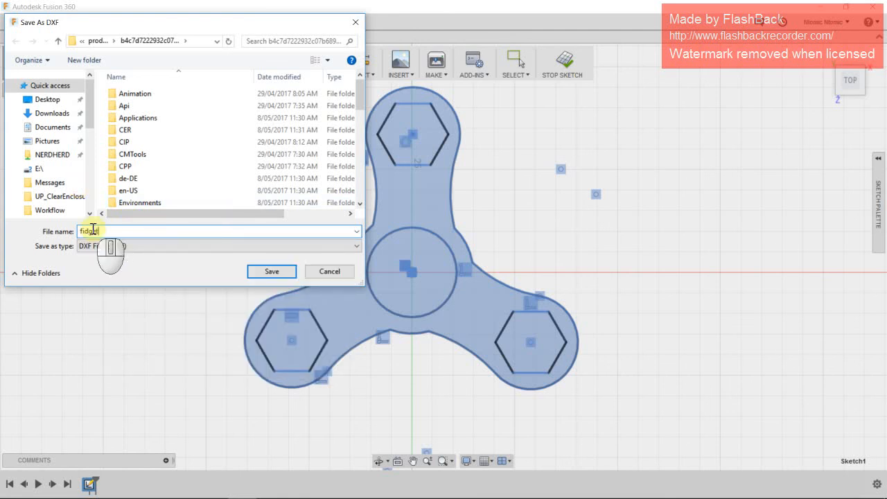
type("et v1")
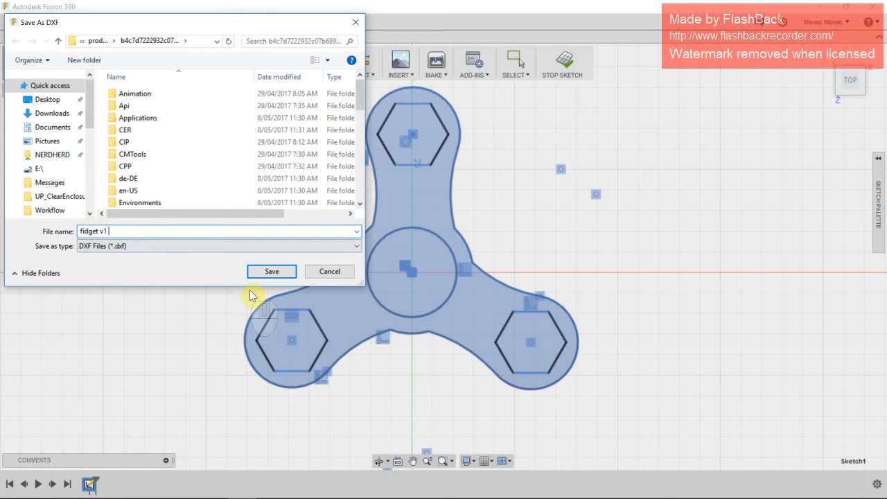
left_click(282, 271)
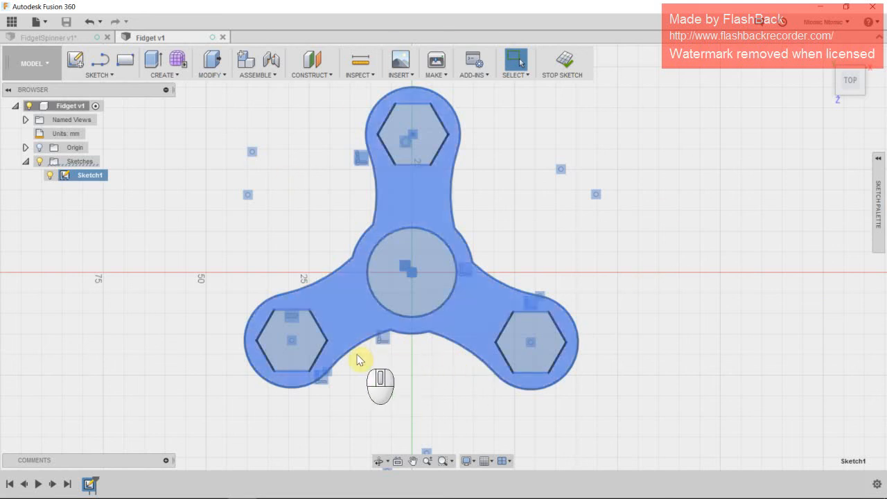
left_click(423, 117)
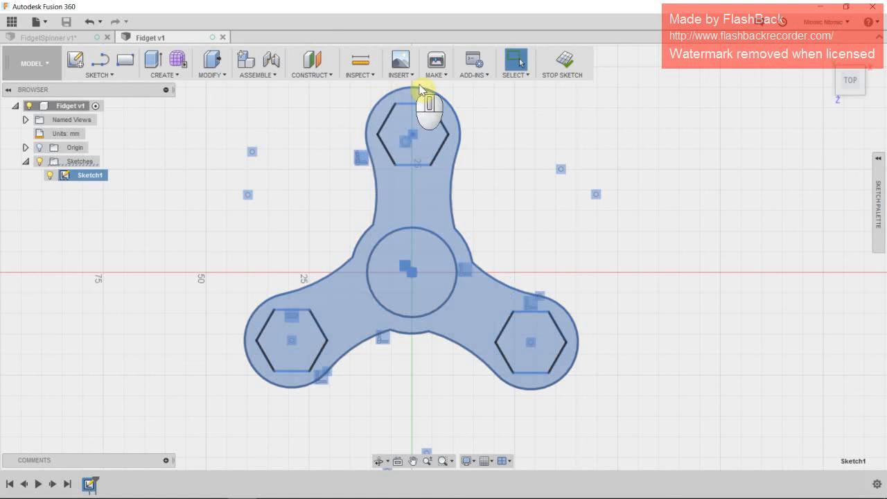
left_click(383, 204)
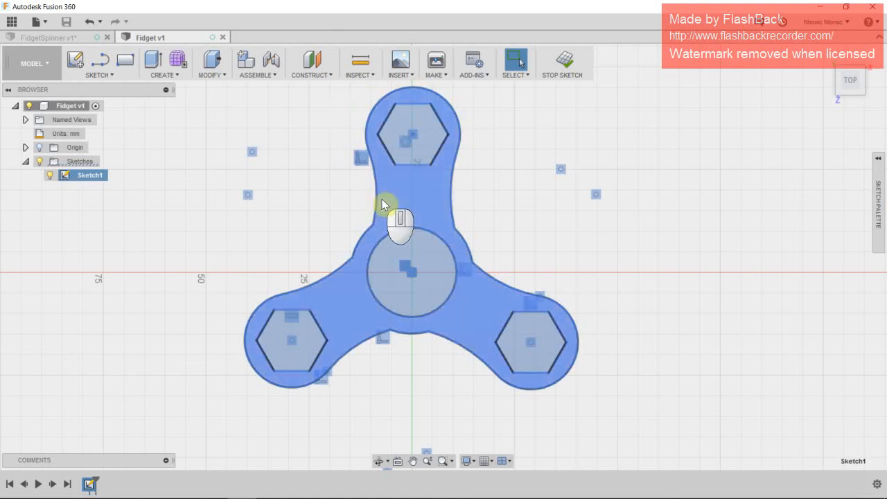